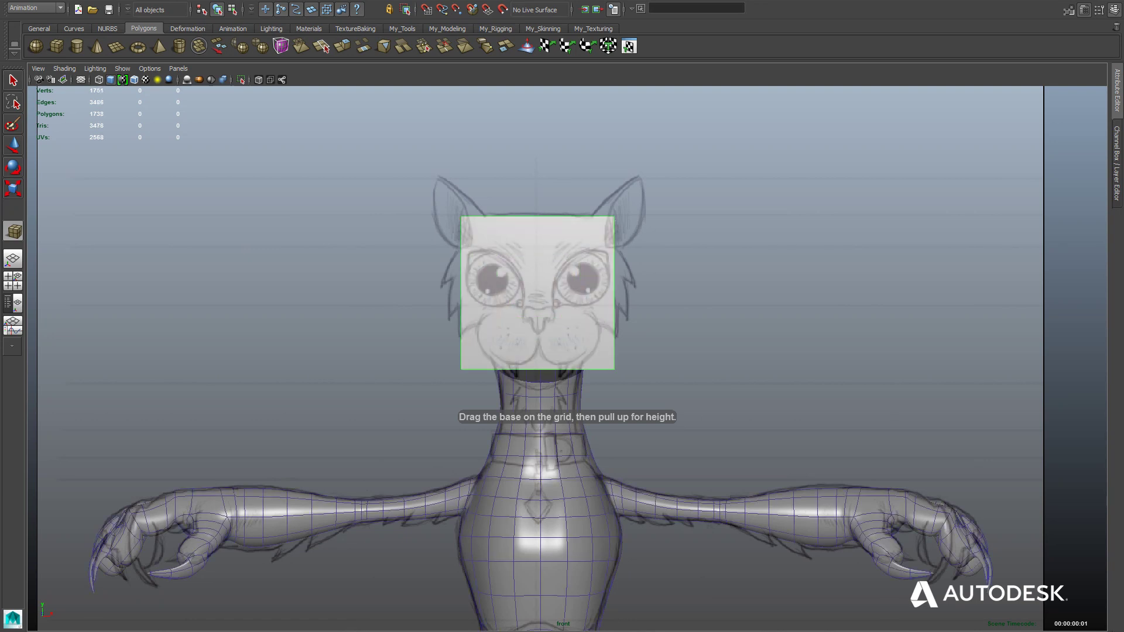
Step: Center the new head cube by setting its Translate X and Translate Z to 0
{"action": "left_click", "coordinate": [1083, 115]}
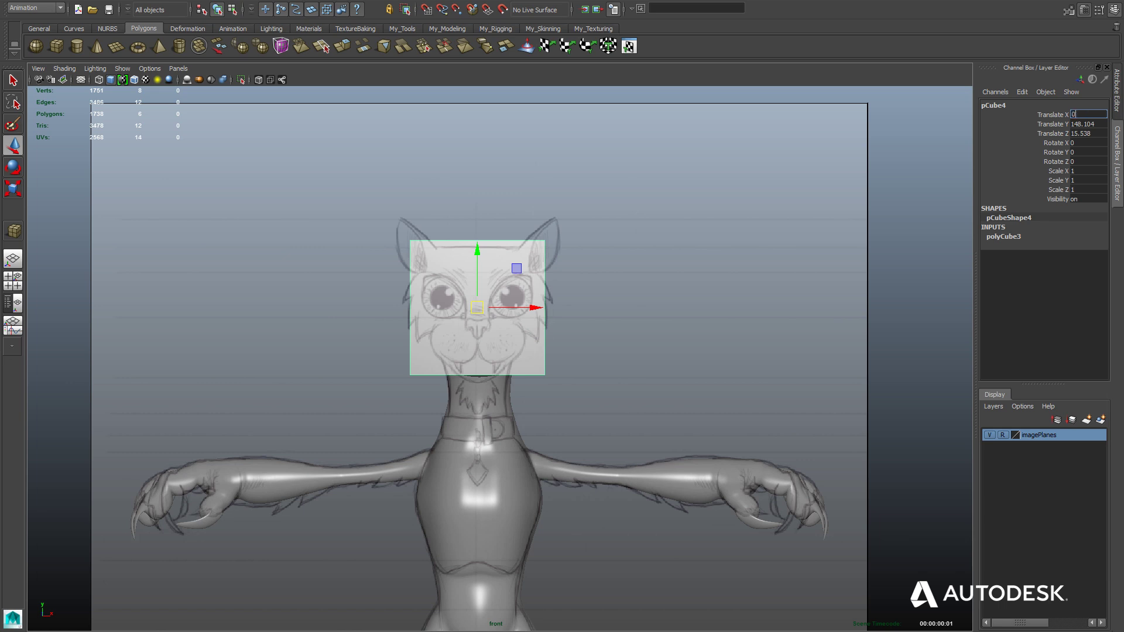
{"action": "type", "text": "0"}
{"action": "key", "text": "Tab"}
{"action": "key", "text": "Tab"}
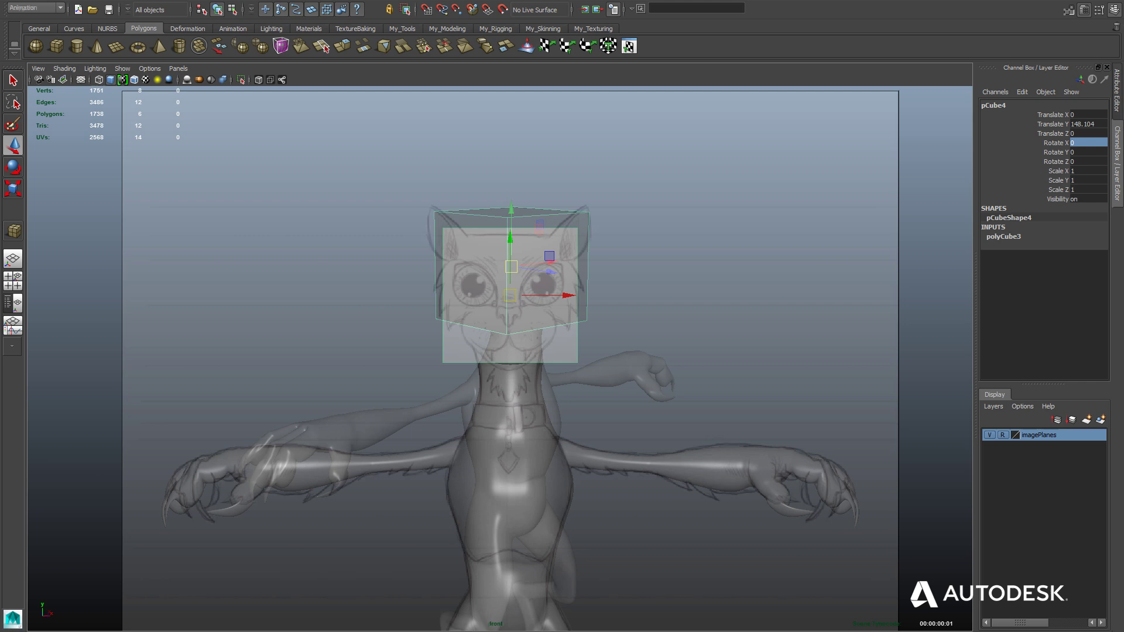
Step: Smooth the head cube exponentially with 4 division levels and the OpenSubdiv Catmull-Clark subdivision type
{"action": "key", "text": "space"}
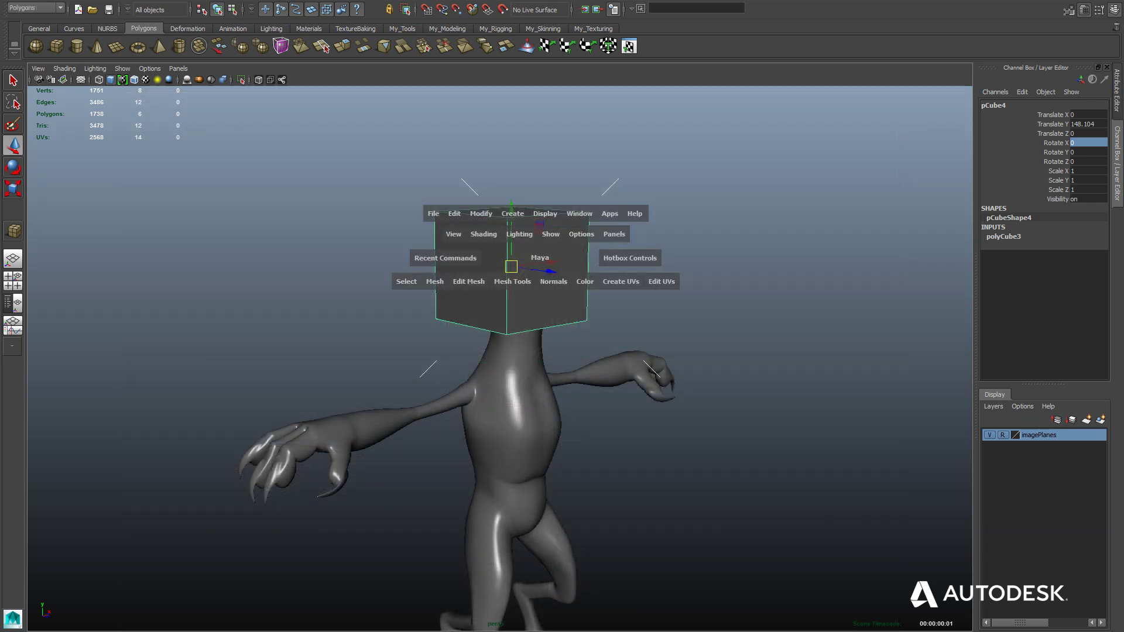
{"action": "left_click", "coordinate": [435, 281]}
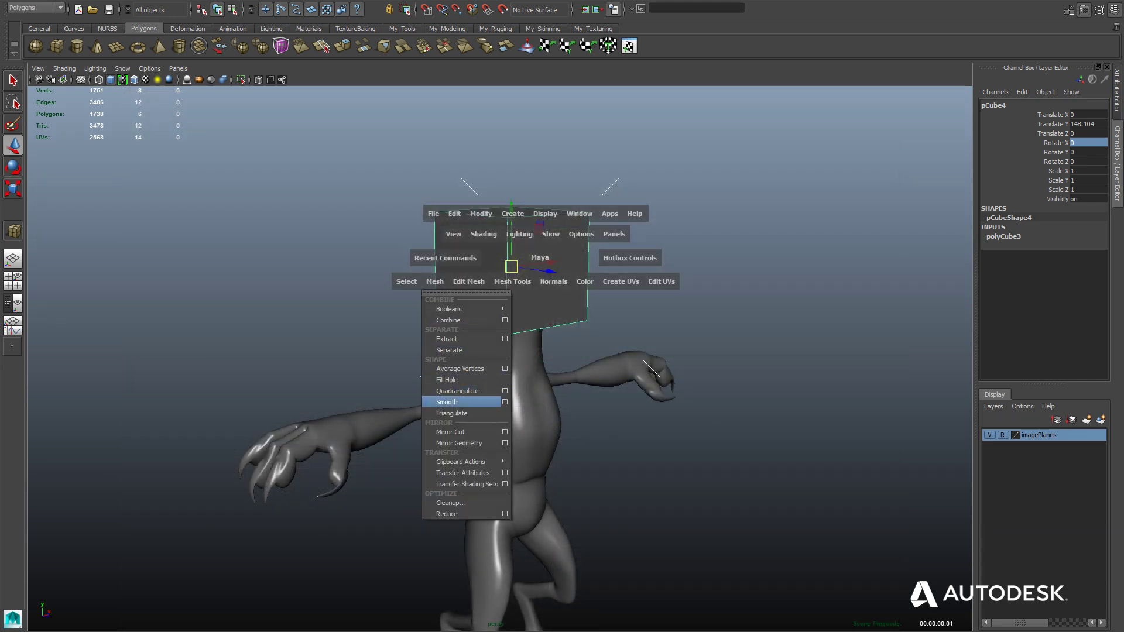
{"action": "left_click", "coordinate": [505, 402]}
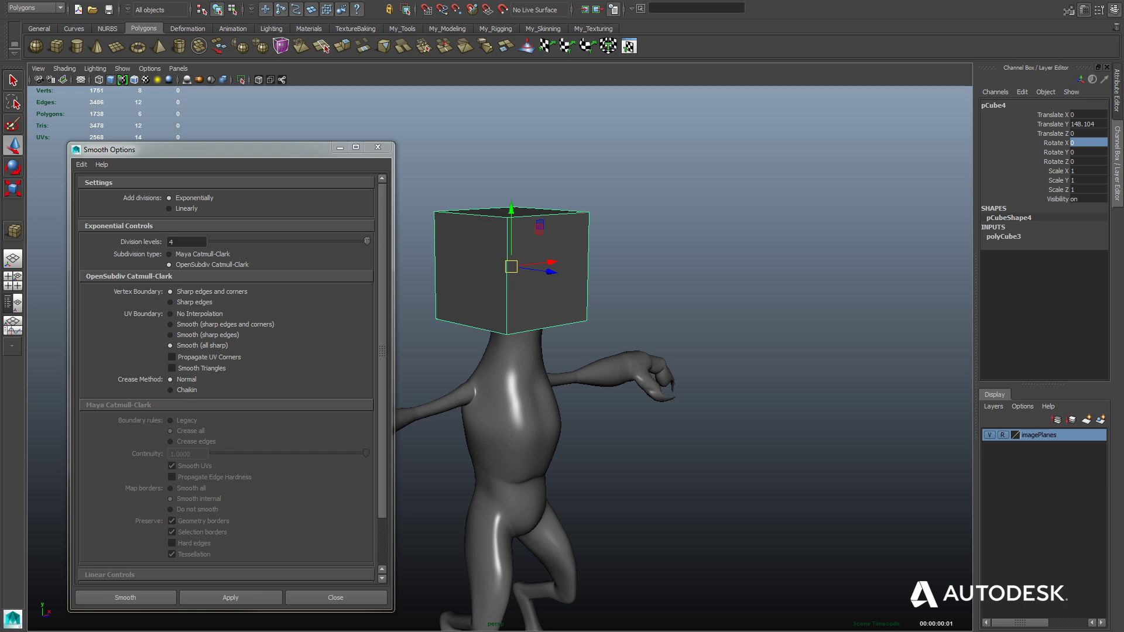
{"action": "left_click", "coordinate": [170, 254]}
{"action": "left_click", "coordinate": [169, 265]}
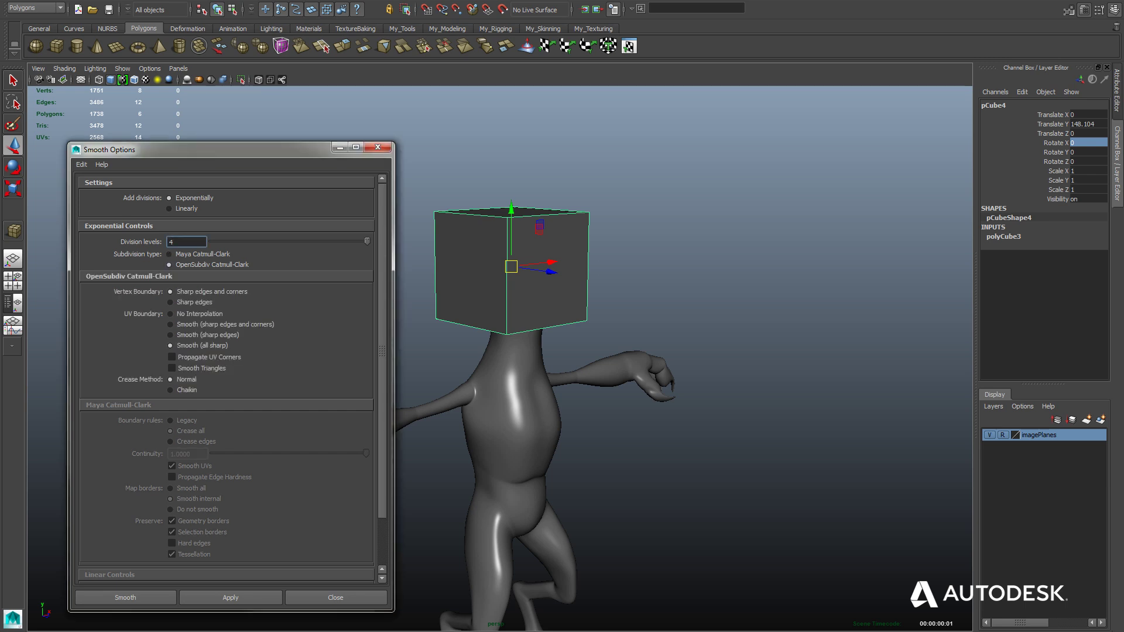
{"action": "middle_click_drag", "start_coordinate": [527, 363], "coordinate": [588, 358], "text": "alt"}
{"action": "right_click_drag", "start_coordinate": [588, 358], "coordinate": [626, 357], "text": "alt"}
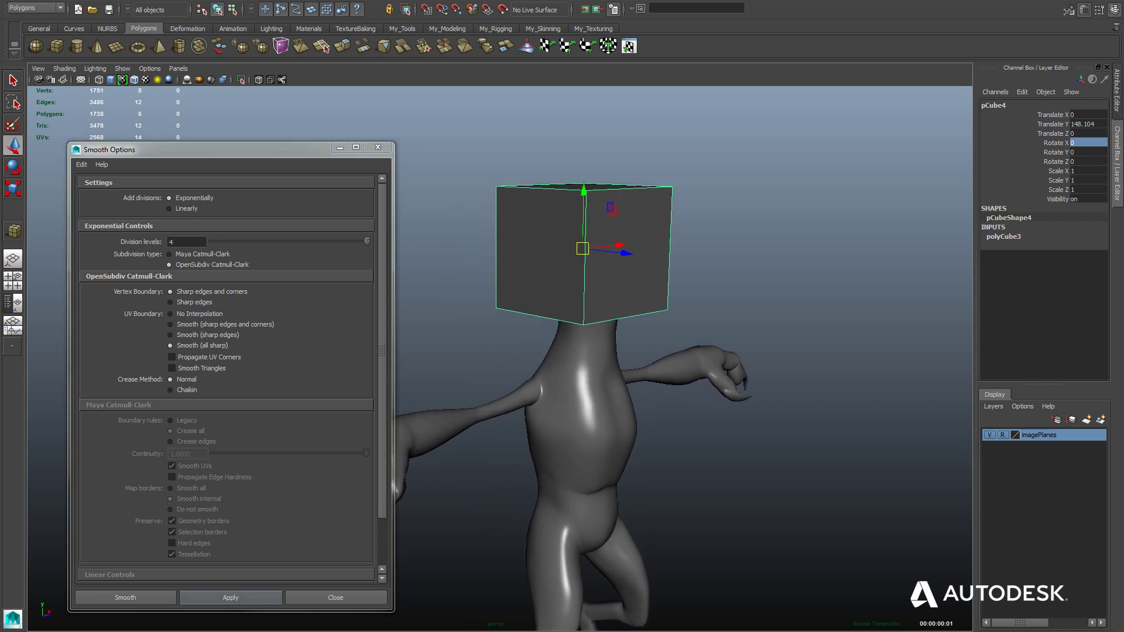
{"action": "left_click", "coordinate": [230, 597]}
Step: Set the source cube's width, height and depth to 40 and shift the head forward along Z over the side sketch
{"action": "left_click_drag", "start_coordinate": [557, 375], "coordinate": [534, 384], "text": "alt"}
{"action": "right_click_drag", "start_coordinate": [534, 383], "coordinate": [573, 383], "text": "alt"}
{"action": "middle_click_drag", "start_coordinate": [574, 383], "coordinate": [591, 432], "text": "alt"}
{"action": "left_click_drag", "start_coordinate": [590, 432], "coordinate": [539, 410], "text": "alt"}
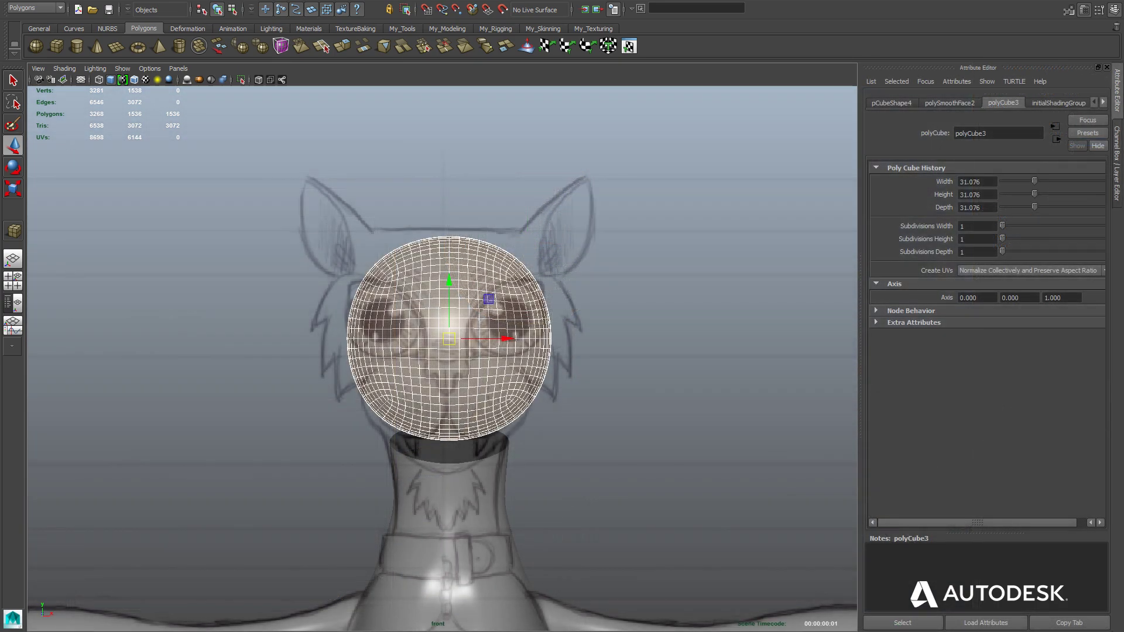
{"action": "type", "text": "40"}
{"action": "key", "text": "Tab"}
{"action": "type", "text": "40"}
{"action": "key", "text": "Tab"}
{"action": "type", "text": "40"}
{"action": "key", "text": "Tab"}
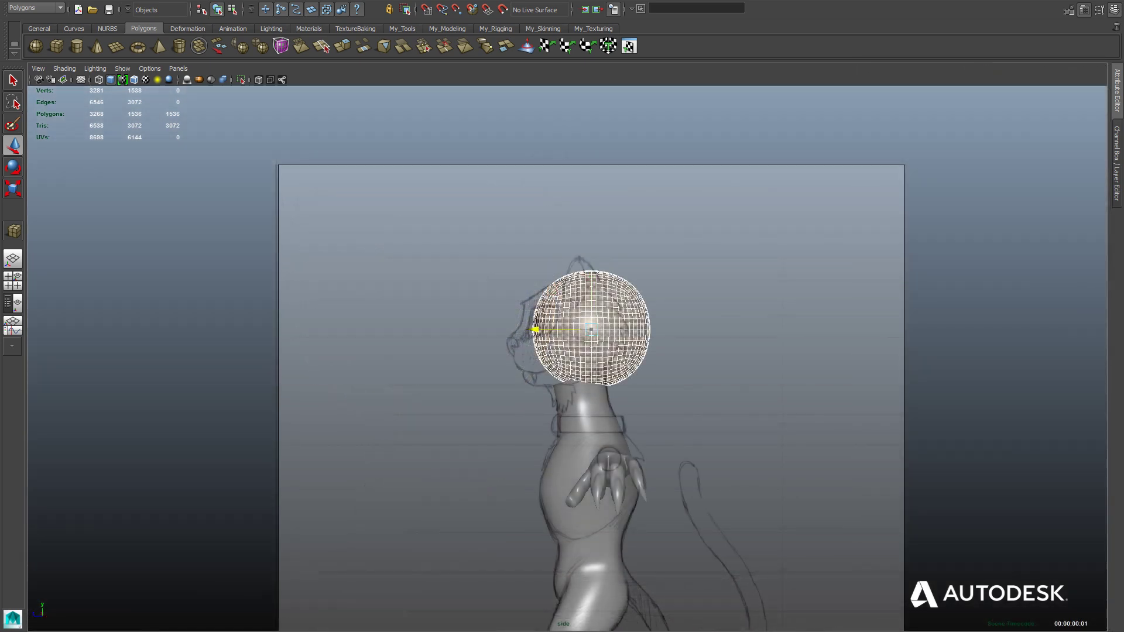
{"action": "left_click_drag", "start_coordinate": [535, 327], "coordinate": [510, 329]}
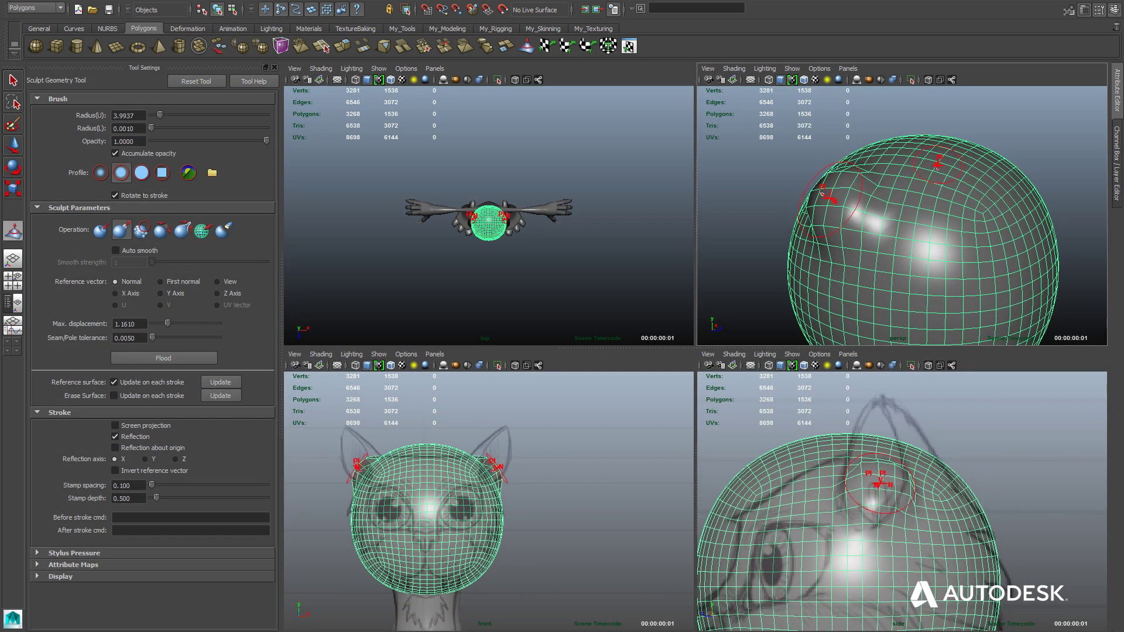
Step: Pull both ears out of the head with mirrored Sculpt Geometry strokes, following the ear shape in the sketch
{"action": "left_click", "coordinate": [830, 199]}
{"action": "left_click_drag", "start_coordinate": [809, 188], "coordinate": [818, 177]}
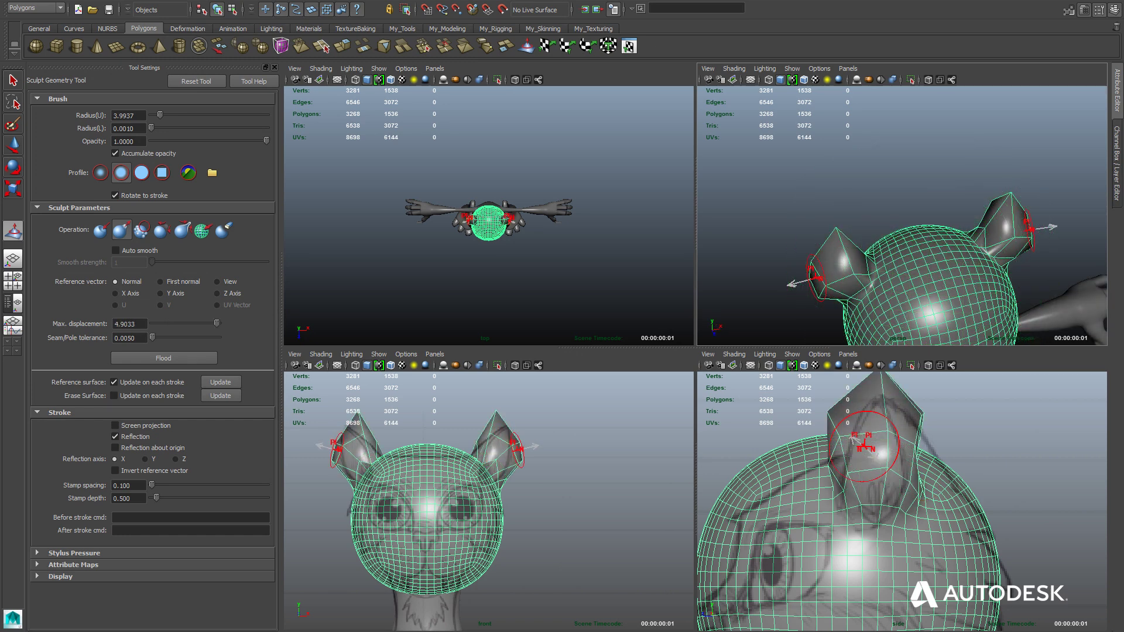
{"action": "left_click_drag", "start_coordinate": [863, 446], "coordinate": [861, 414]}
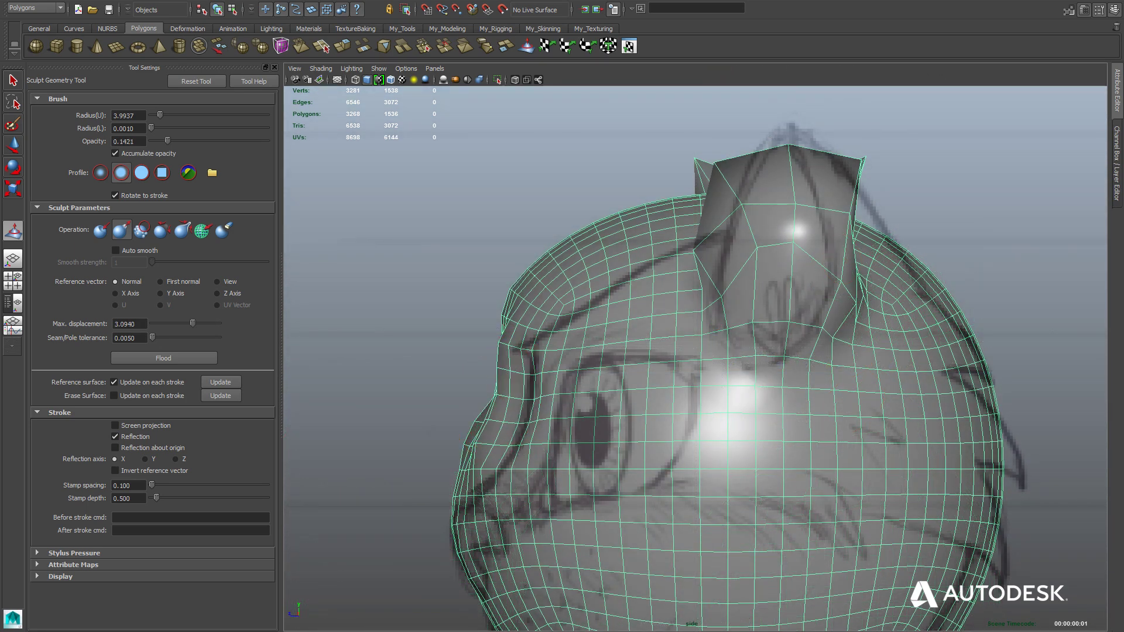
Step: Sculpt the face inward between the eyes and at the brow, working from the side and perspective views
{"action": "left_click_drag", "start_coordinate": [477, 448], "coordinate": [497, 407]}
{"action": "left_click_drag", "start_coordinate": [515, 359], "coordinate": [517, 340]}
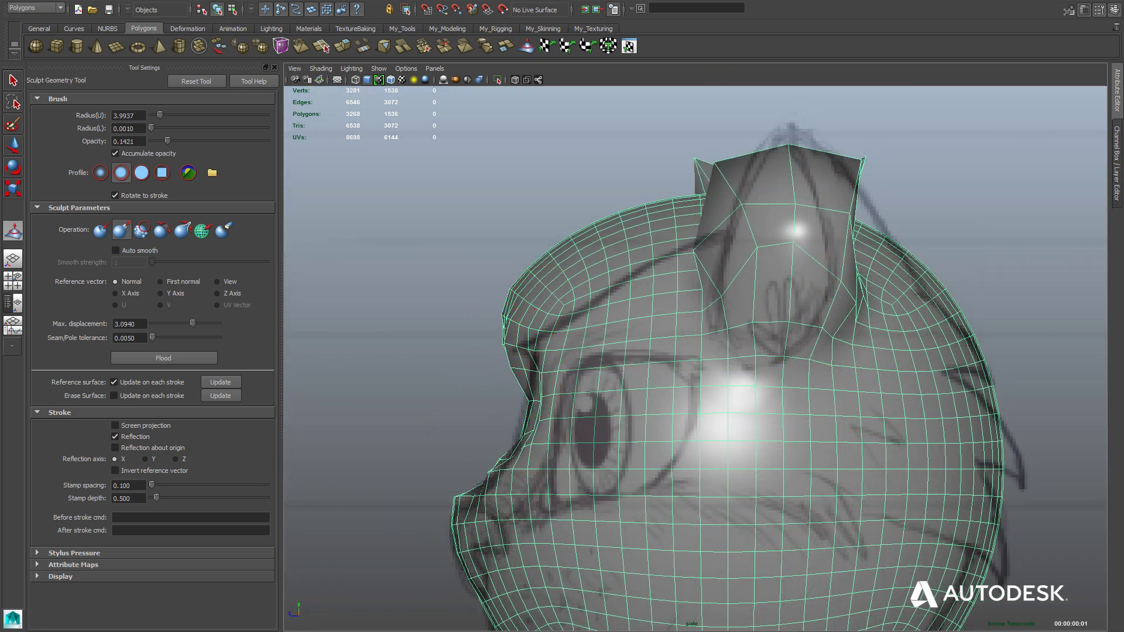
{"action": "key", "text": "ctrl+z"}
{"action": "key", "text": "ctrl+z"}
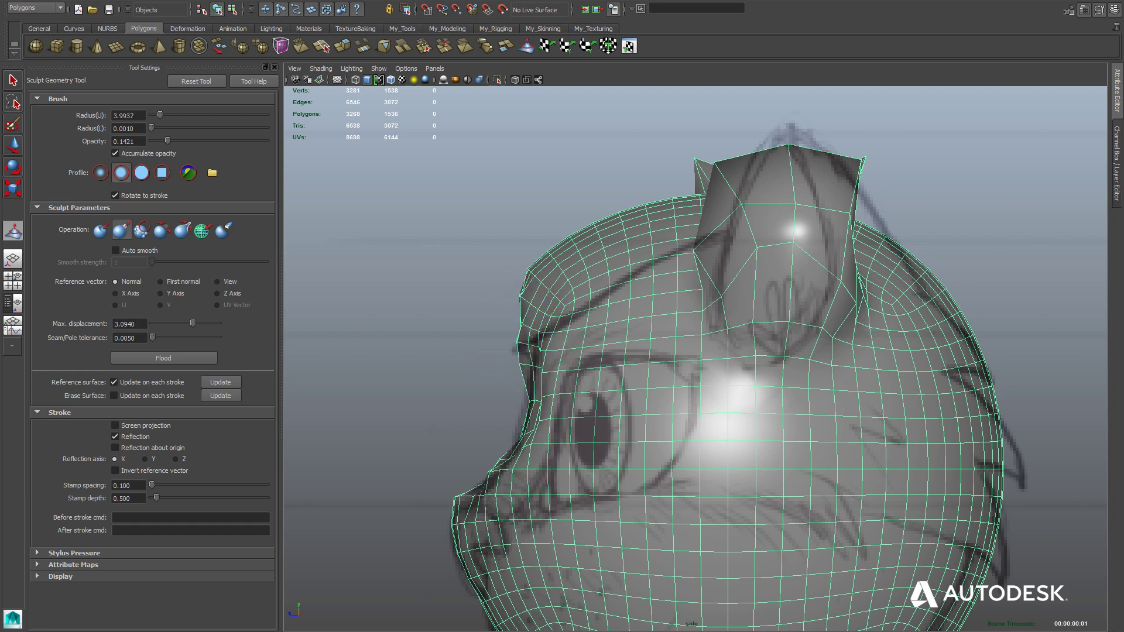
{"action": "key", "text": "space"}
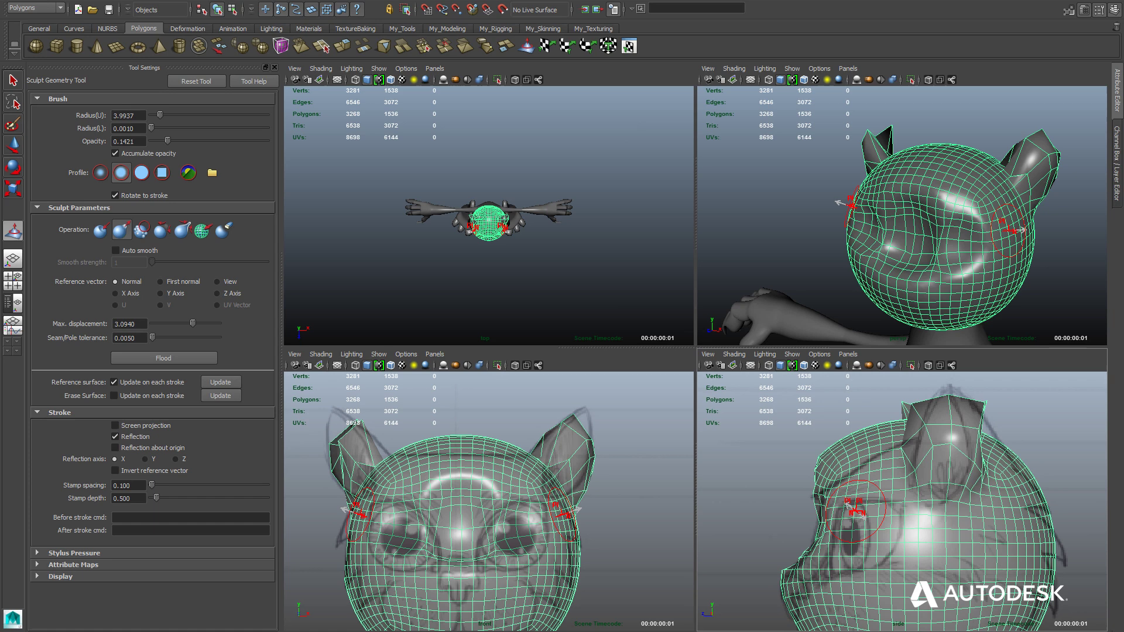
{"action": "key", "text": "space"}
{"action": "left_click_drag", "start_coordinate": [825, 447], "coordinate": [810, 443], "text": "alt"}
{"action": "left_click_drag", "start_coordinate": [766, 354], "coordinate": [751, 375]}
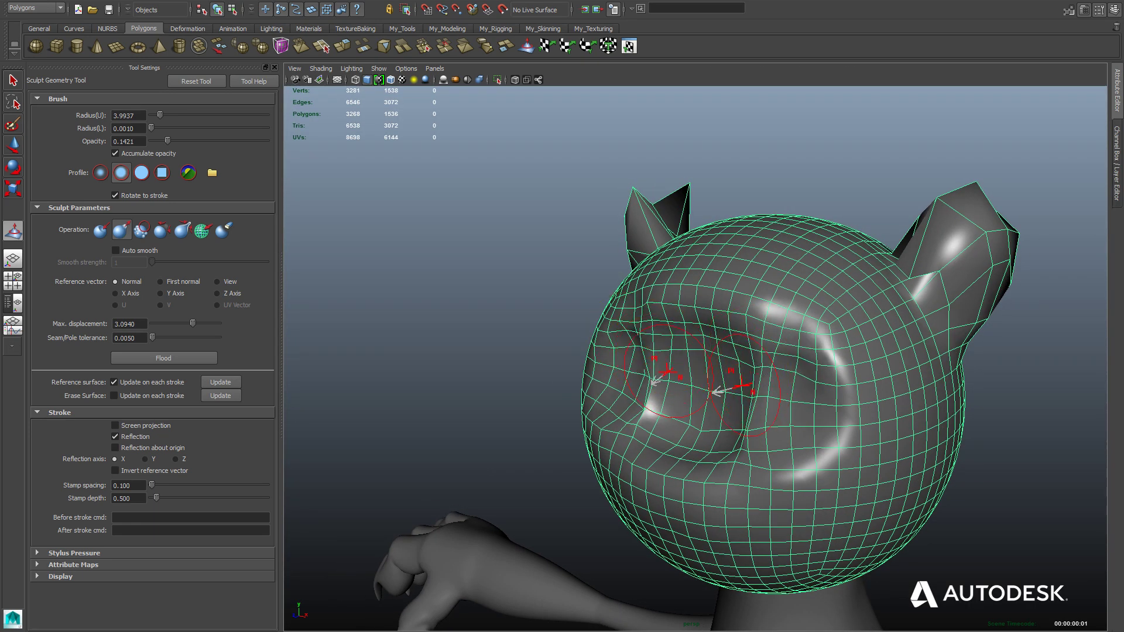
Step: Push in and smooth the forehead and nose bridge so the profile follows the side sketch
{"action": "key", "text": "space"}
{"action": "key", "text": "space"}
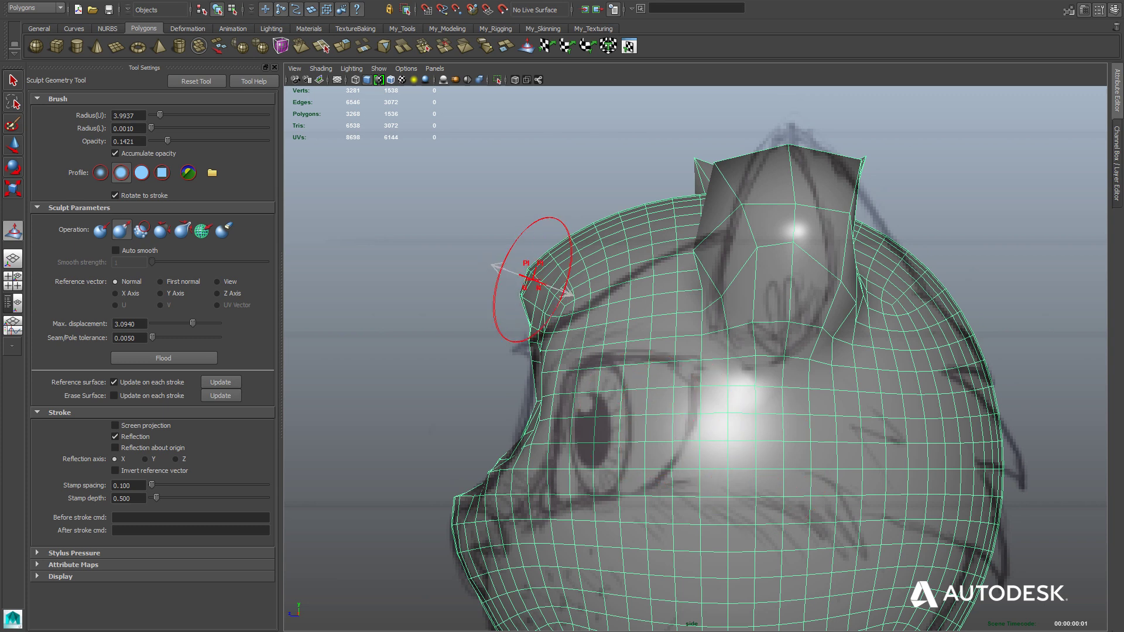
{"action": "mouse_move", "coordinate": [534, 279]}
{"action": "left_mouse_down", "text": "ctrl"}
{"action": "mouse_move", "coordinate": [623, 225]}
{"action": "mouse_move", "coordinate": [551, 264]}
{"action": "mouse_move", "coordinate": [549, 290]}
{"action": "mouse_move", "coordinate": [671, 219]}
{"action": "mouse_move", "coordinate": [650, 228]}
{"action": "mouse_move", "coordinate": [683, 221]}
{"action": "mouse_move", "coordinate": [557, 293]}
{"action": "mouse_move", "coordinate": [534, 390]}
{"action": "left_mouse_up", "text": "ctrl"}
{"action": "left_click_drag", "start_coordinate": [475, 498], "coordinate": [516, 451], "text": "shift"}
{"action": "left_click_drag", "start_coordinate": [645, 252], "coordinate": [565, 300], "text": "shift"}
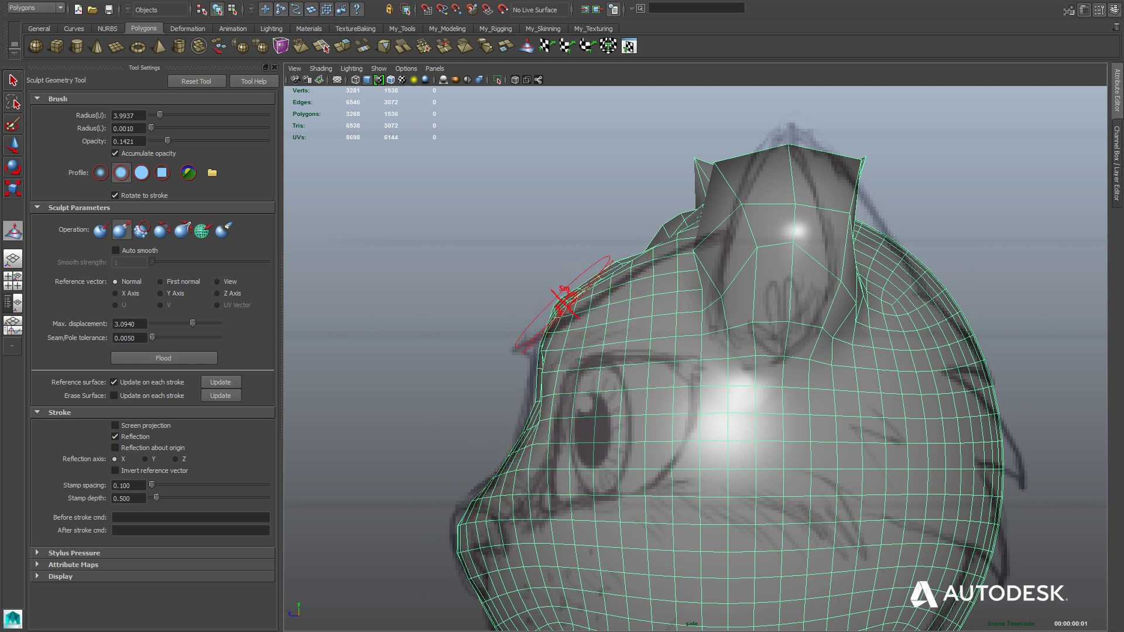
{"action": "left_click_drag", "start_coordinate": [698, 208], "coordinate": [621, 260]}
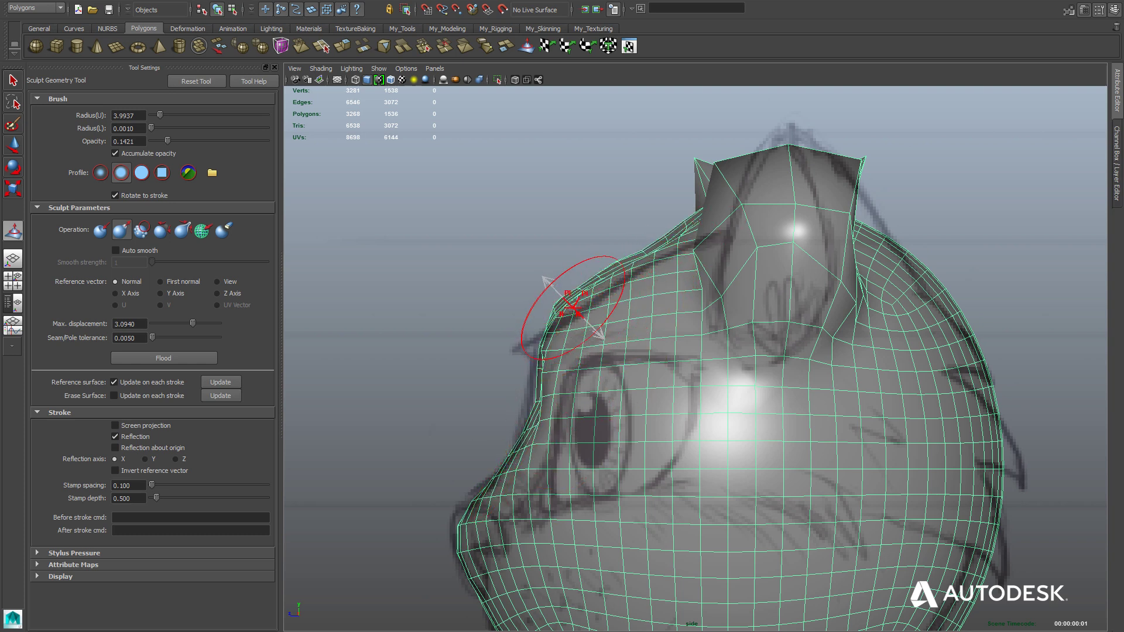
{"action": "mouse_move", "coordinate": [564, 301]}
{"action": "left_mouse_down", "text": "ctrl"}
{"action": "mouse_move", "coordinate": [600, 282]}
{"action": "mouse_move", "coordinate": [562, 316]}
{"action": "mouse_move", "coordinate": [541, 366]}
{"action": "mouse_move", "coordinate": [578, 304]}
{"action": "mouse_move", "coordinate": [621, 264]}
{"action": "mouse_move", "coordinate": [691, 225]}
{"action": "left_mouse_up", "text": "ctrl"}
Step: Pull out the chin and the tip of the nose to match the side sketch
{"action": "middle_click_drag", "start_coordinate": [605, 444], "coordinate": [567, 269], "text": "alt"}
{"action": "middle_click_drag", "start_coordinate": [559, 522], "coordinate": [521, 467], "text": "alt"}
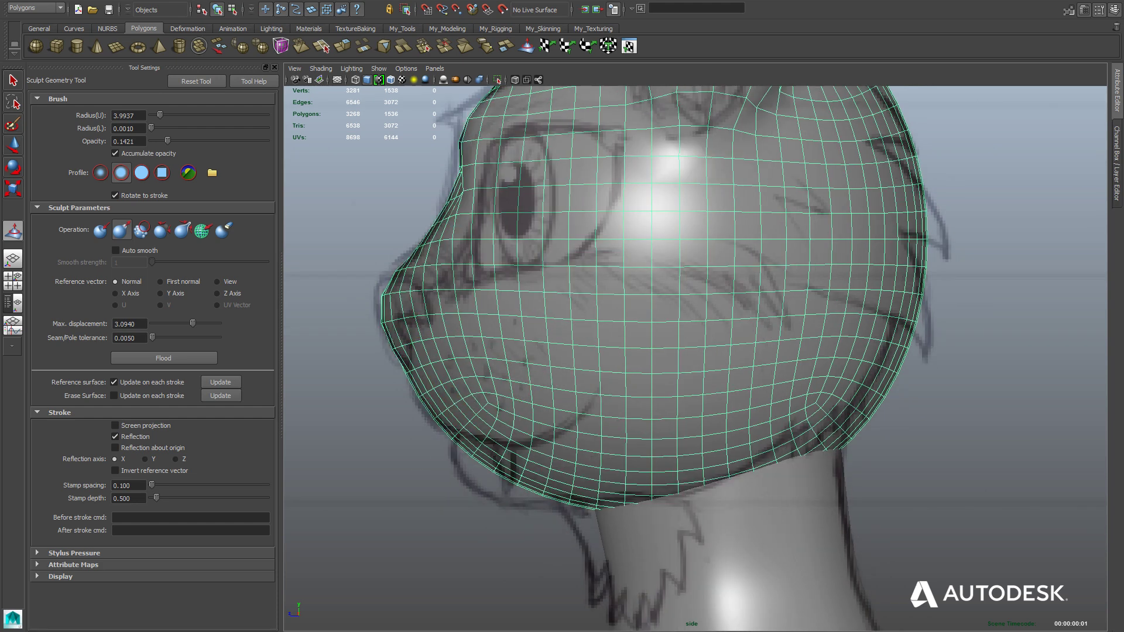
{"action": "mouse_move", "coordinate": [502, 462]}
{"action": "left_mouse_down"}
{"action": "mouse_move", "coordinate": [483, 470]}
{"action": "mouse_move", "coordinate": [484, 488]}
{"action": "mouse_move", "coordinate": [557, 494]}
{"action": "left_mouse_up"}
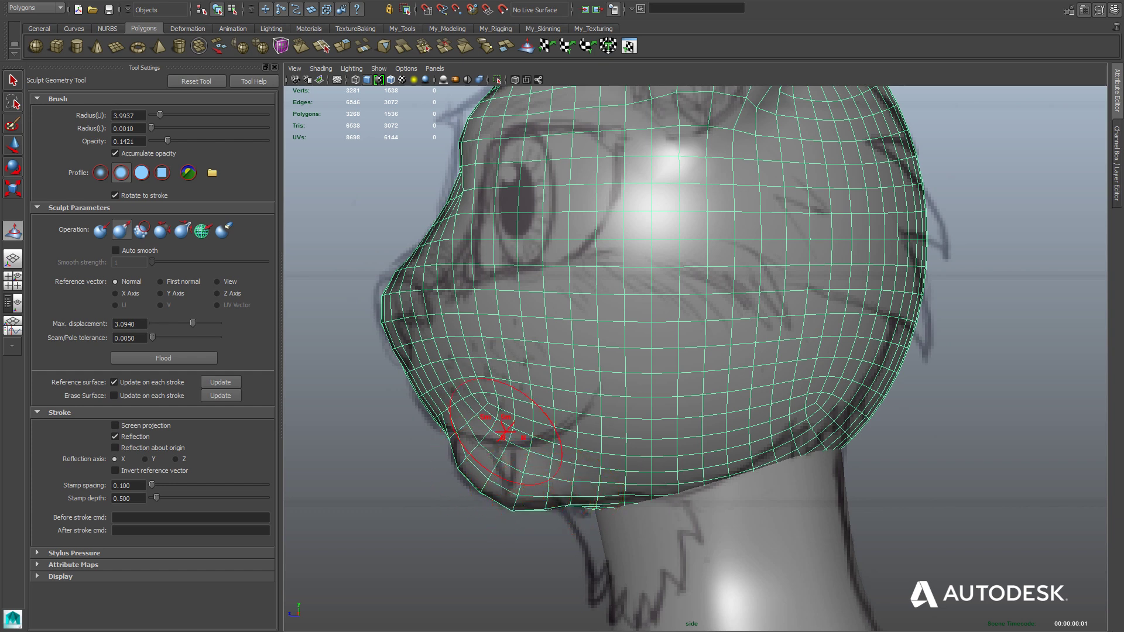
{"action": "middle_click_drag", "start_coordinate": [592, 379], "coordinate": [636, 452], "text": "alt"}
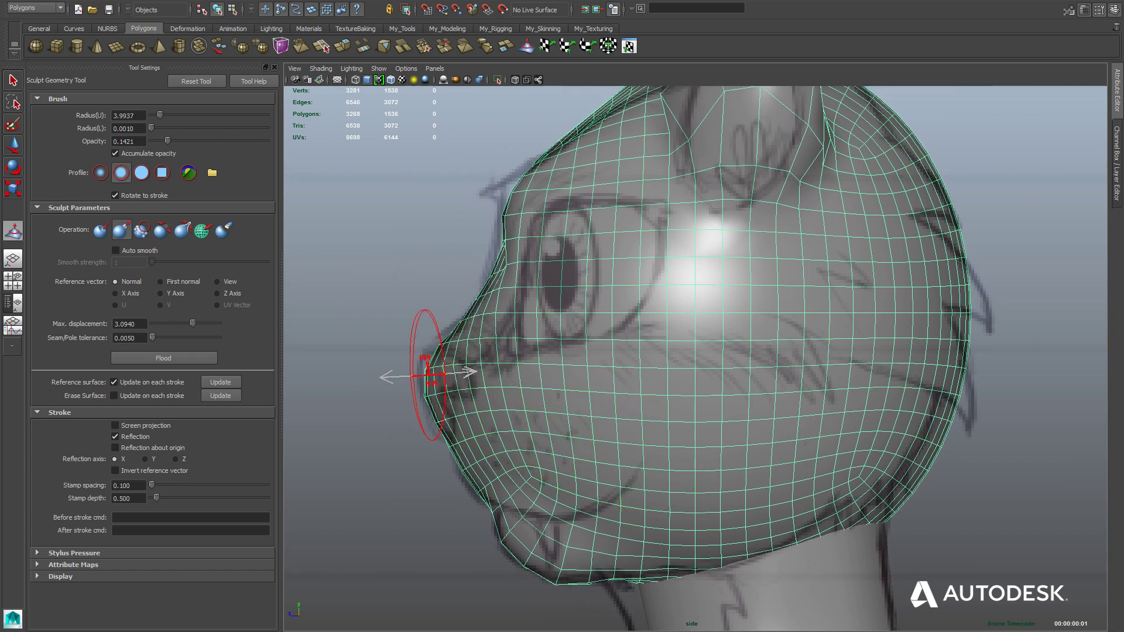
{"action": "left_click", "coordinate": [428, 374]}
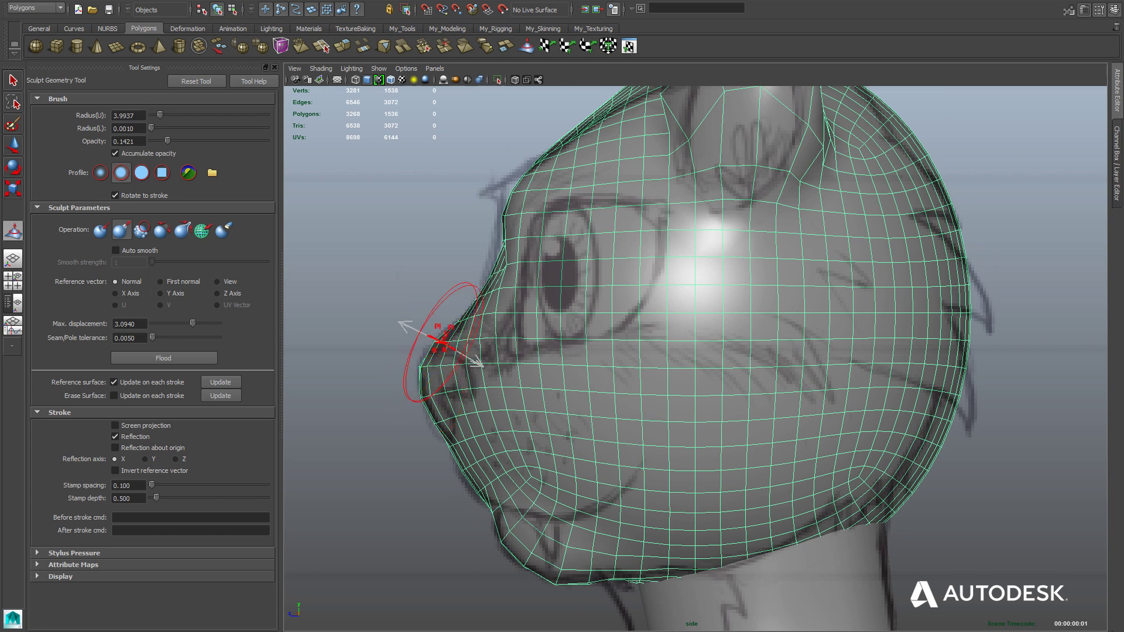
Step: Flatten the top of the head between the ears with repeated push strokes, matching the front sketch
{"action": "middle_click_drag", "start_coordinate": [689, 465], "coordinate": [544, 469], "text": "alt"}
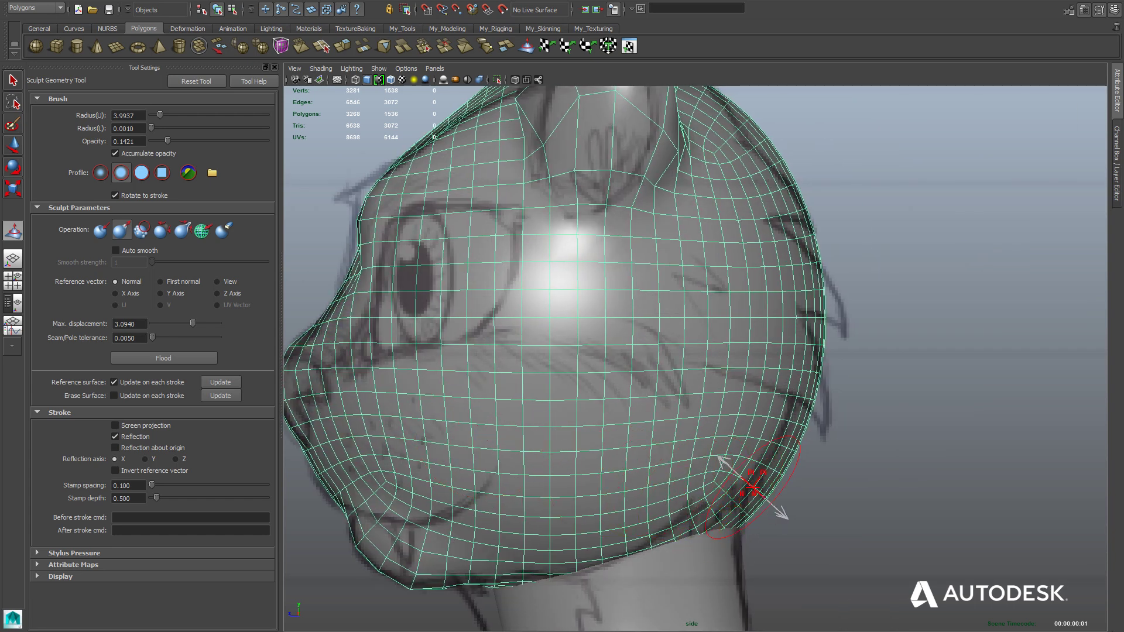
{"action": "middle_click_drag", "start_coordinate": [754, 487], "coordinate": [723, 500], "text": "alt"}
{"action": "right_click_drag", "start_coordinate": [723, 500], "coordinate": [601, 416], "text": "alt"}
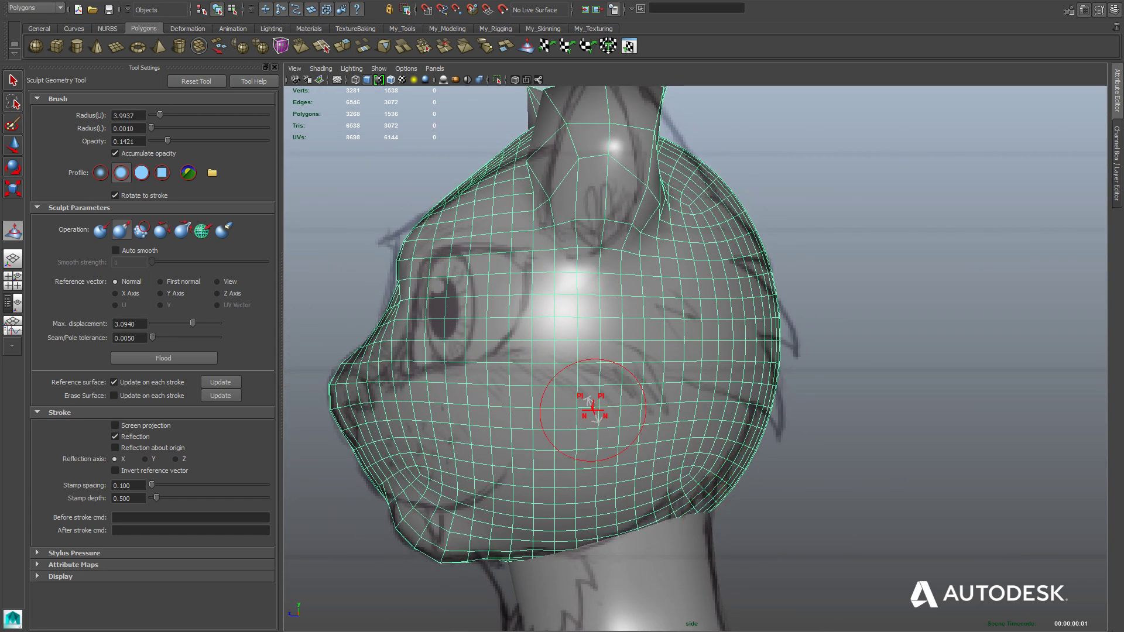
{"action": "middle_click_drag", "start_coordinate": [595, 356], "coordinate": [614, 454], "text": "alt"}
{"action": "key", "text": "space"}
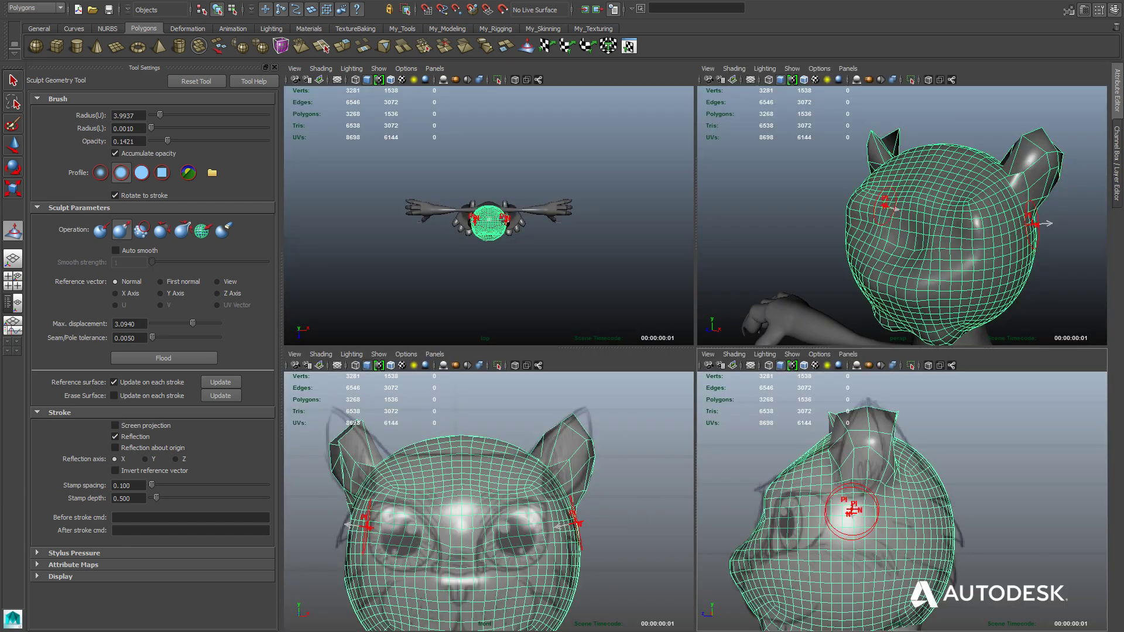
{"action": "key", "text": "space"}
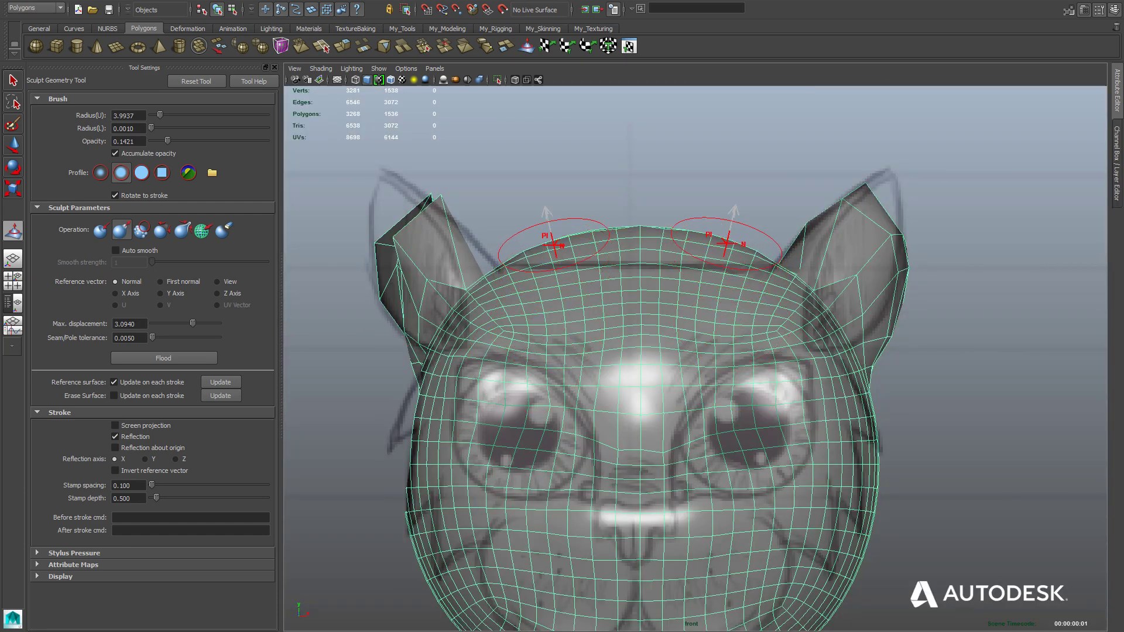
{"action": "key", "text": "ctrl+z"}
{"action": "key", "text": "ctrl+z"}
{"action": "key", "text": "ctrl+z"}
{"action": "key", "text": "ctrl+z"}
{"action": "key", "text": "ctrl+z"}
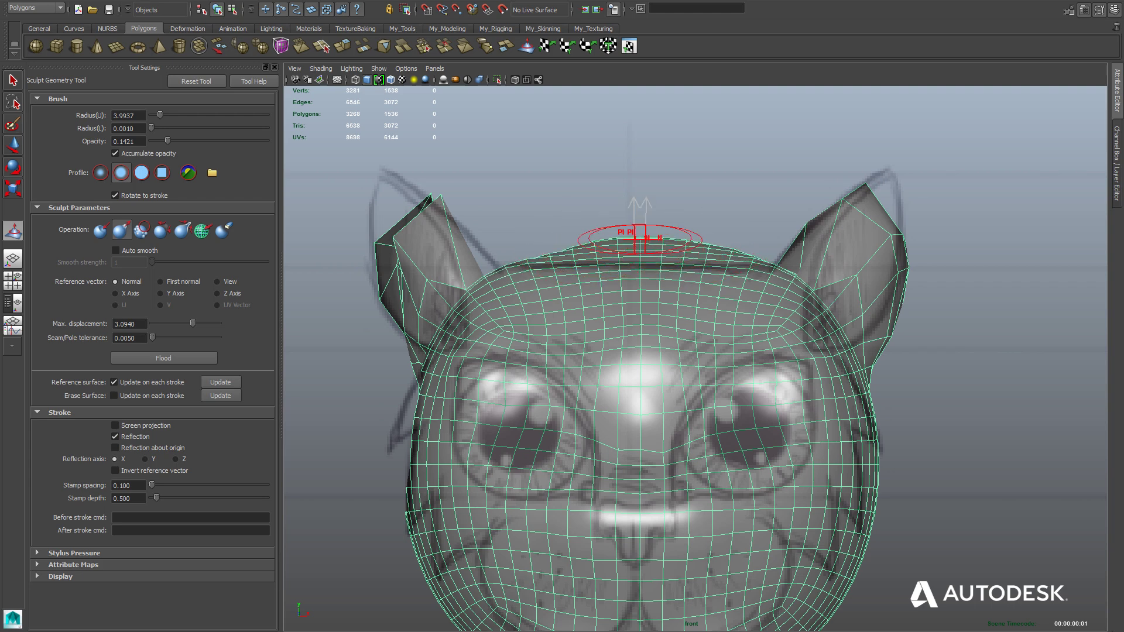
{"action": "key", "text": "ctrl+z"}
{"action": "key", "text": "ctrl+z"}
{"action": "key", "text": "ctrl+z"}
{"action": "key", "text": "ctrl+z"}
{"action": "key", "text": "ctrl+z"}
{"action": "key", "text": "ctrl+z"}
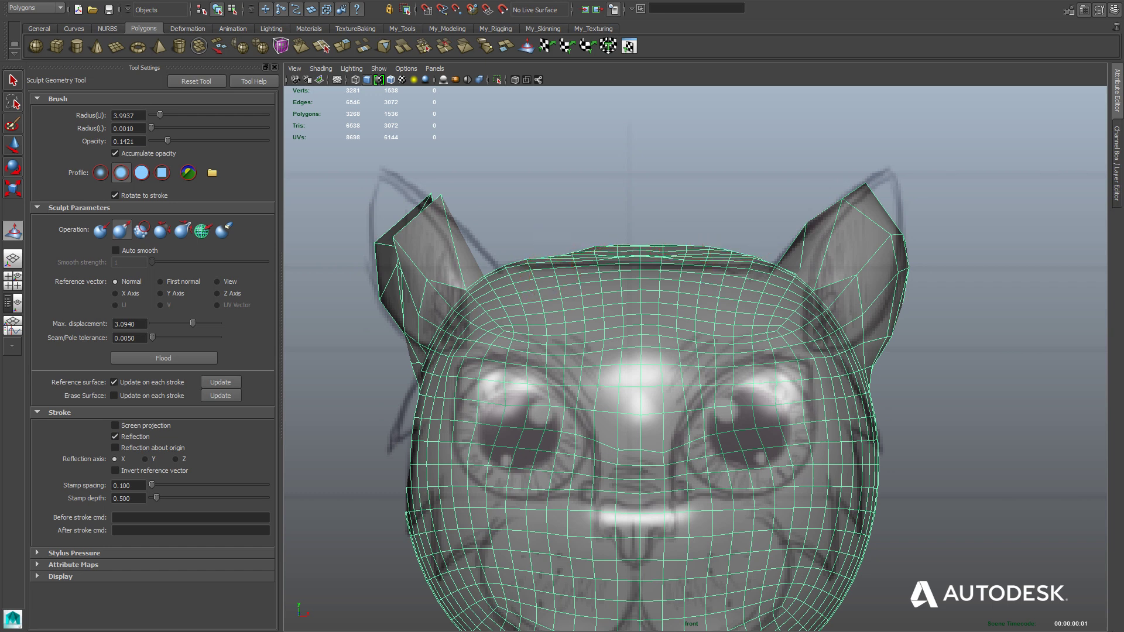
{"action": "key", "text": "ctrl+z"}
{"action": "key", "text": "ctrl+z"}
{"action": "left_click_drag", "start_coordinate": [633, 258], "coordinate": [649, 250]}
{"action": "key", "text": "ctrl+z"}
{"action": "key", "text": "ctrl+z"}
{"action": "key", "text": "ctrl+z"}
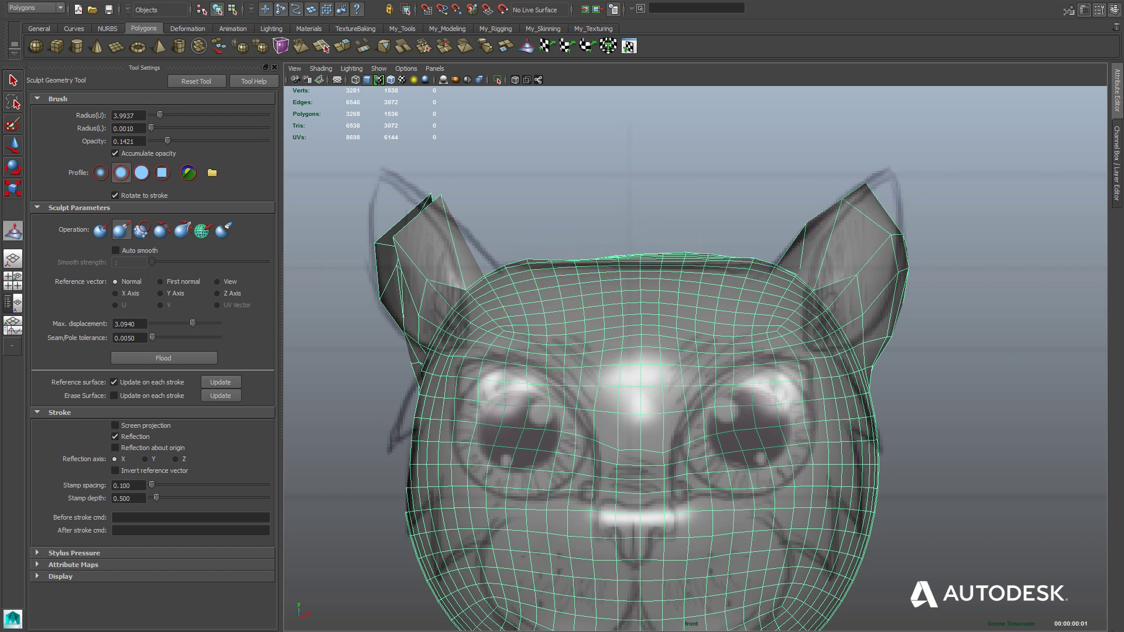
{"action": "key", "text": "ctrl+z"}
Step: Push the lower cheeks and the sides of the jaw inward toward the front sketch outline
{"action": "middle_click_drag", "start_coordinate": [640, 404], "coordinate": [602, 311], "text": "alt"}
{"action": "middle_click_drag", "start_coordinate": [685, 447], "coordinate": [747, 384], "text": "alt"}
{"action": "mouse_move", "coordinate": [854, 447]}
{"action": "left_mouse_down", "text": "ctrl"}
{"action": "mouse_move", "coordinate": [852, 458]}
{"action": "mouse_move", "coordinate": [863, 430]}
{"action": "mouse_move", "coordinate": [795, 504]}
{"action": "left_mouse_up", "text": "ctrl"}
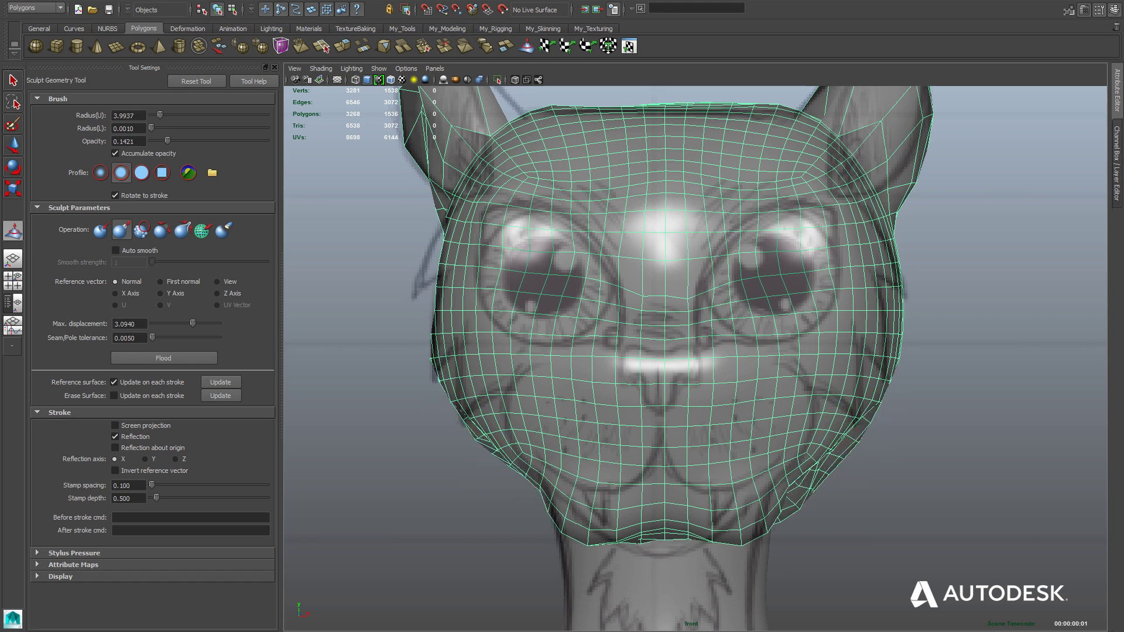
{"action": "mouse_move", "coordinate": [765, 521]}
{"action": "left_mouse_down", "text": "ctrl"}
{"action": "mouse_move", "coordinate": [689, 539]}
{"action": "mouse_move", "coordinate": [746, 529]}
{"action": "mouse_move", "coordinate": [732, 533]}
{"action": "left_mouse_up", "text": "ctrl"}
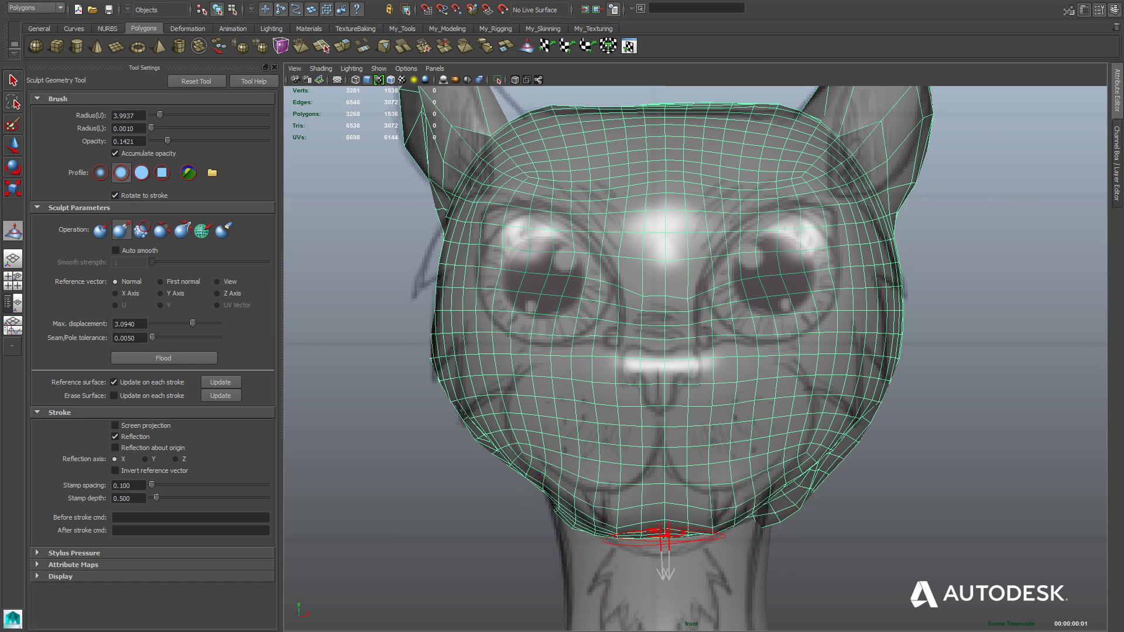
Step: Pull the chin down and push in the jaw corners and lower cheeks to follow the front sketch
{"action": "left_click_drag", "start_coordinate": [683, 533], "coordinate": [666, 532]}
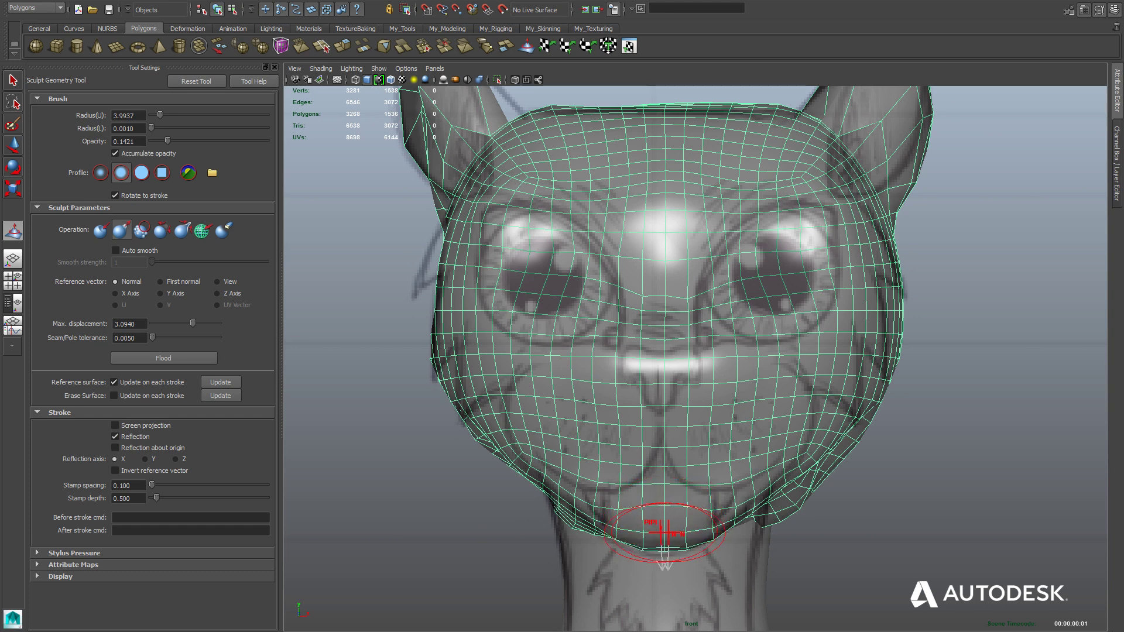
{"action": "mouse_move", "coordinate": [563, 514]}
{"action": "left_mouse_down", "text": "ctrl"}
{"action": "mouse_move", "coordinate": [577, 519]}
{"action": "mouse_move", "coordinate": [562, 507]}
{"action": "left_mouse_up", "text": "ctrl"}
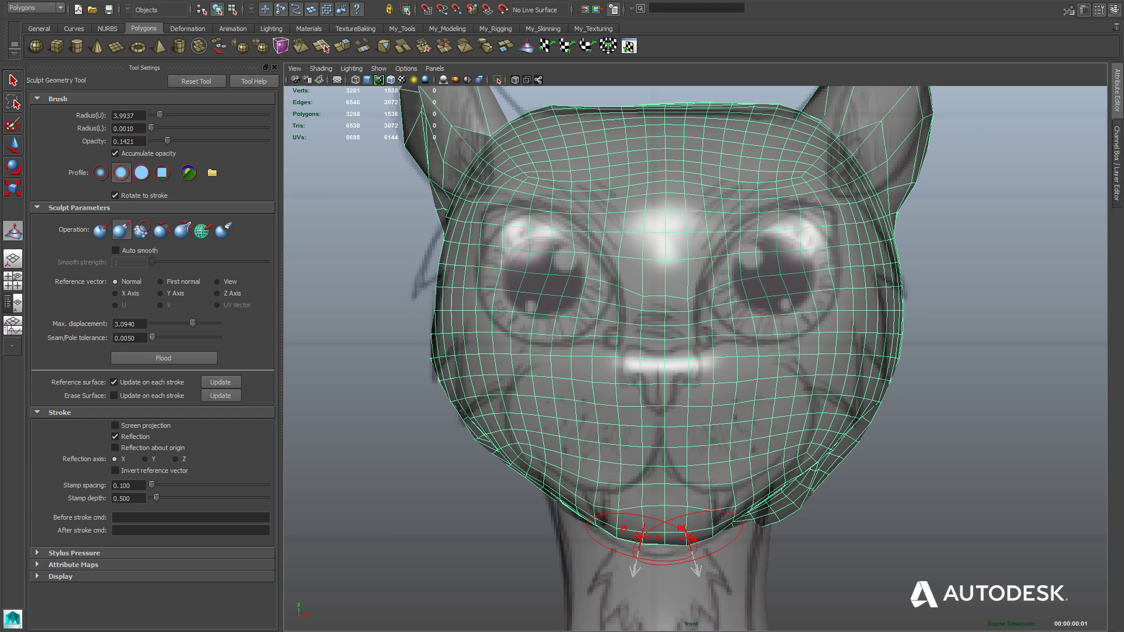
{"action": "left_click_drag", "start_coordinate": [649, 536], "coordinate": [646, 540]}
{"action": "middle_click_drag", "start_coordinate": [663, 536], "coordinate": [686, 541], "text": "alt"}
{"action": "mouse_move", "coordinate": [510, 452]}
{"action": "left_mouse_down", "text": "ctrl"}
{"action": "mouse_move", "coordinate": [498, 411]}
{"action": "mouse_move", "coordinate": [534, 461]}
{"action": "left_mouse_up", "text": "ctrl"}
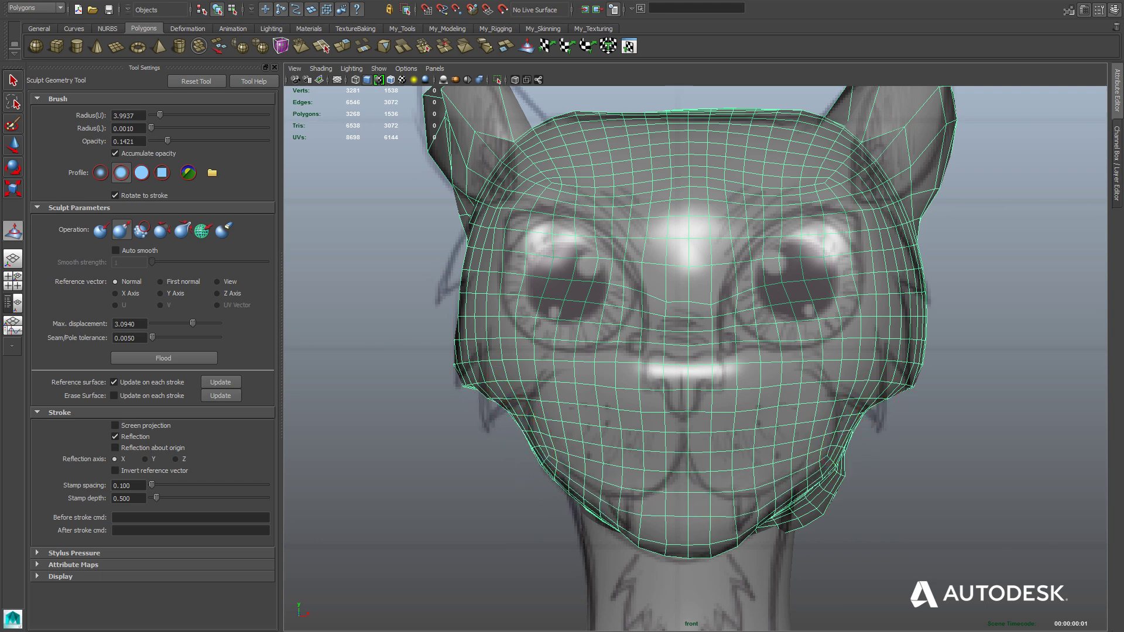
Step: Try to push the bulging jaw edge inward toward the front sketch, and undo the last two sculpt strokes
{"action": "middle_click_drag", "start_coordinate": [592, 504], "coordinate": [527, 498], "text": "alt"}
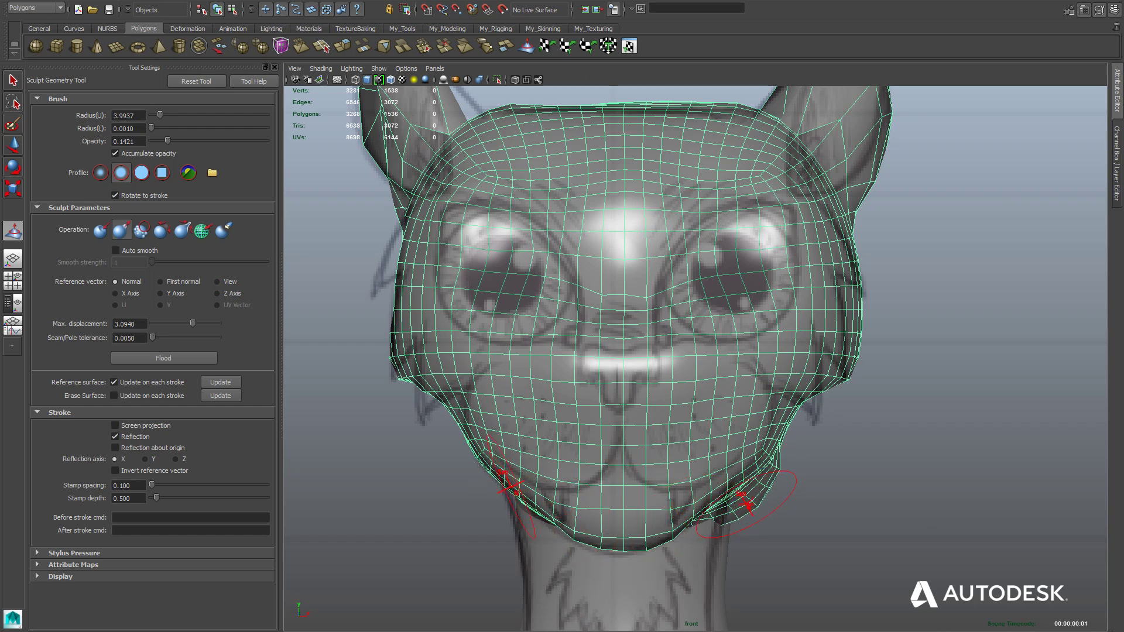
{"action": "mouse_move", "coordinate": [768, 468]}
{"action": "left_mouse_down", "text": "ctrl"}
{"action": "mouse_move", "coordinate": [729, 515]}
{"action": "mouse_move", "coordinate": [764, 471]}
{"action": "mouse_move", "coordinate": [740, 503]}
{"action": "mouse_move", "coordinate": [761, 481]}
{"action": "left_mouse_up", "text": "ctrl"}
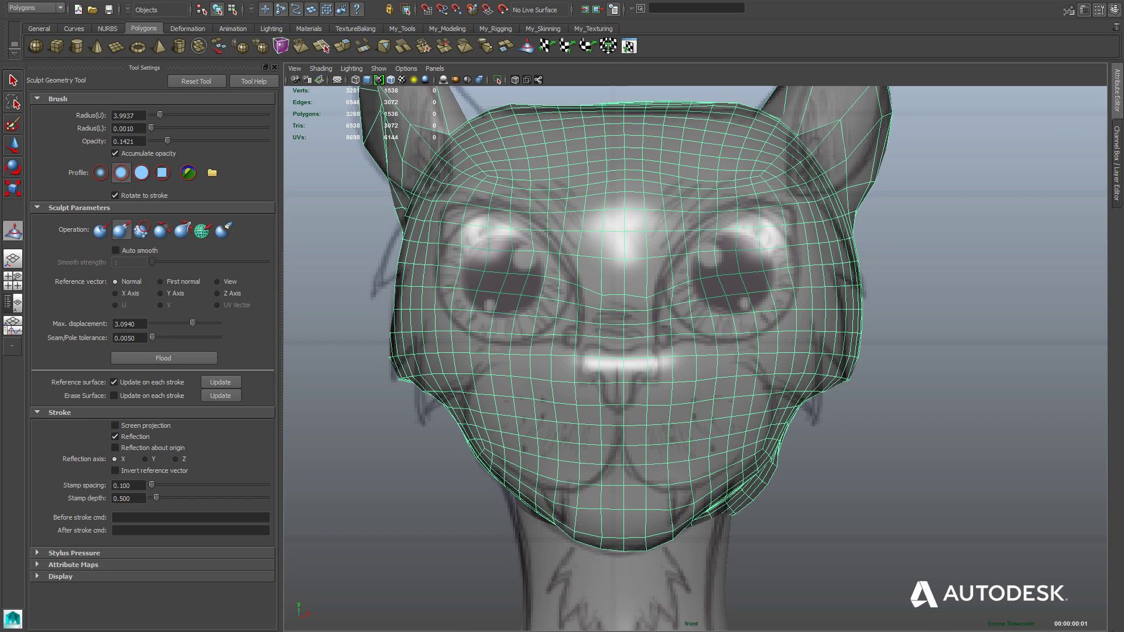
{"action": "key", "text": "ctrl+z"}
{"action": "key", "text": "ctrl+z"}
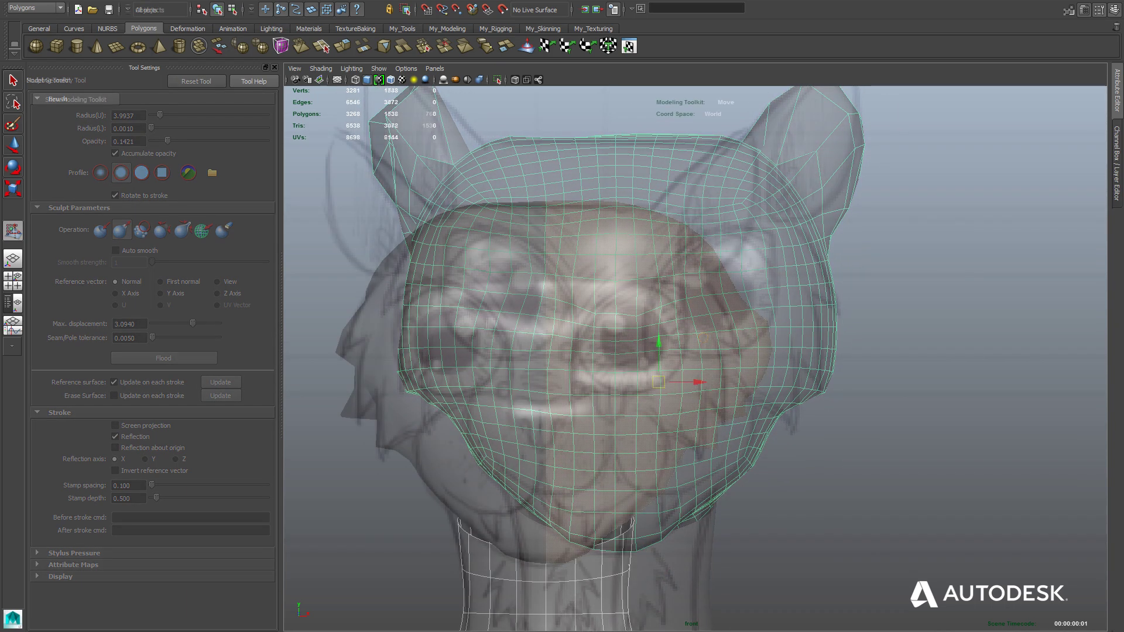
Step: Delete one half of the head's faces at the centre line, and flatten the vertices along the cut in the X direction
{"action": "key", "text": "w"}
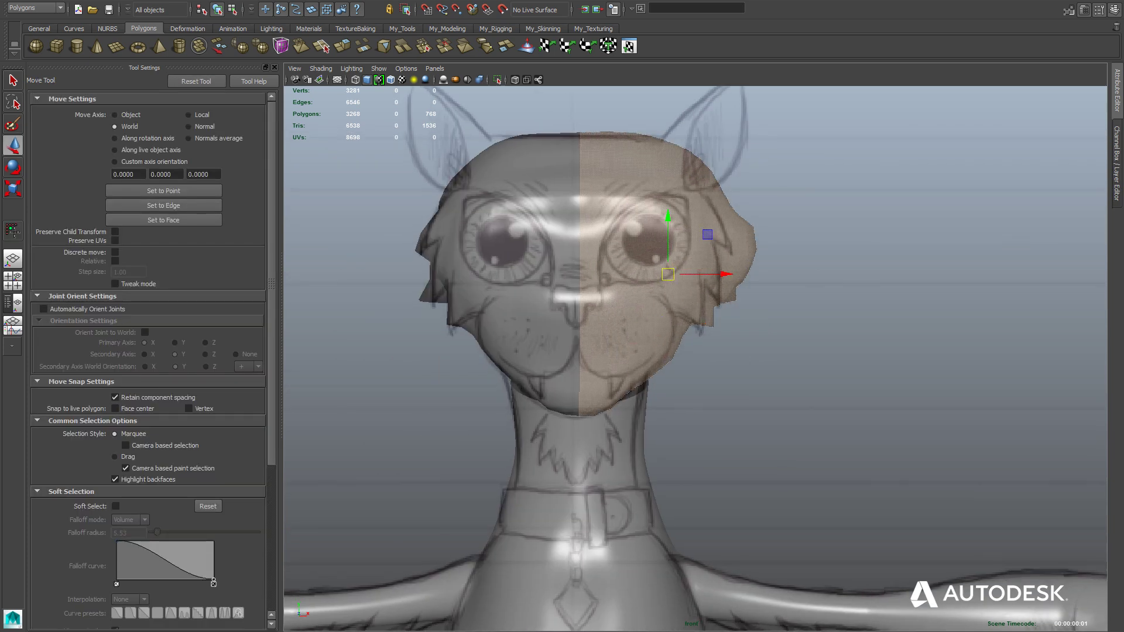
{"action": "key", "text": "Delete"}
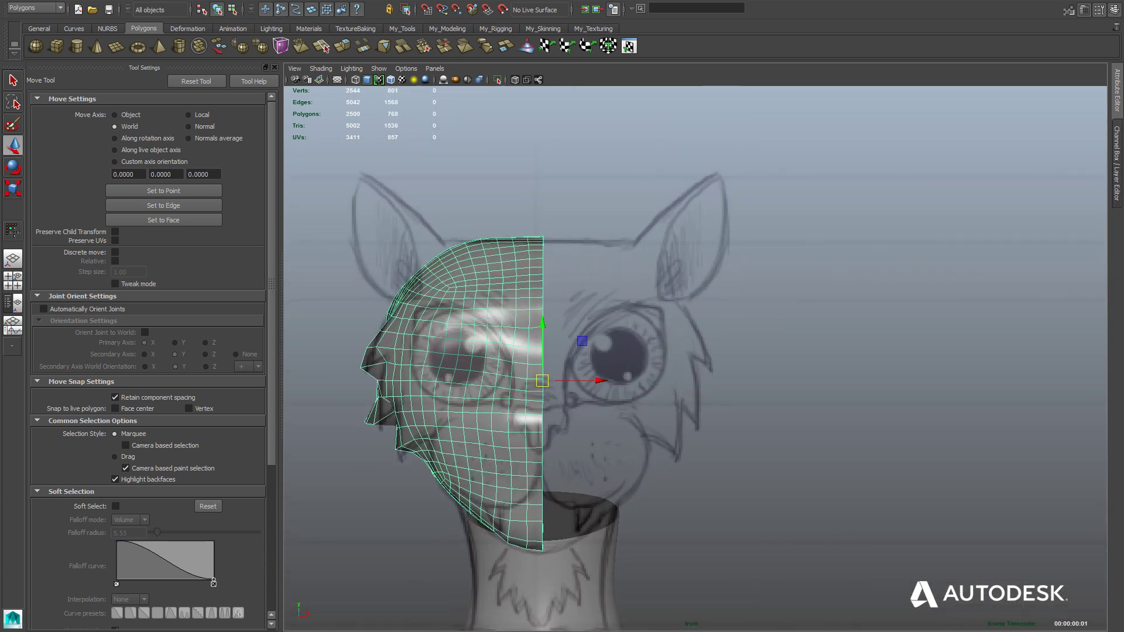
{"action": "right_click", "coordinate": [510, 356]}
{"action": "left_click", "coordinate": [461, 355]}
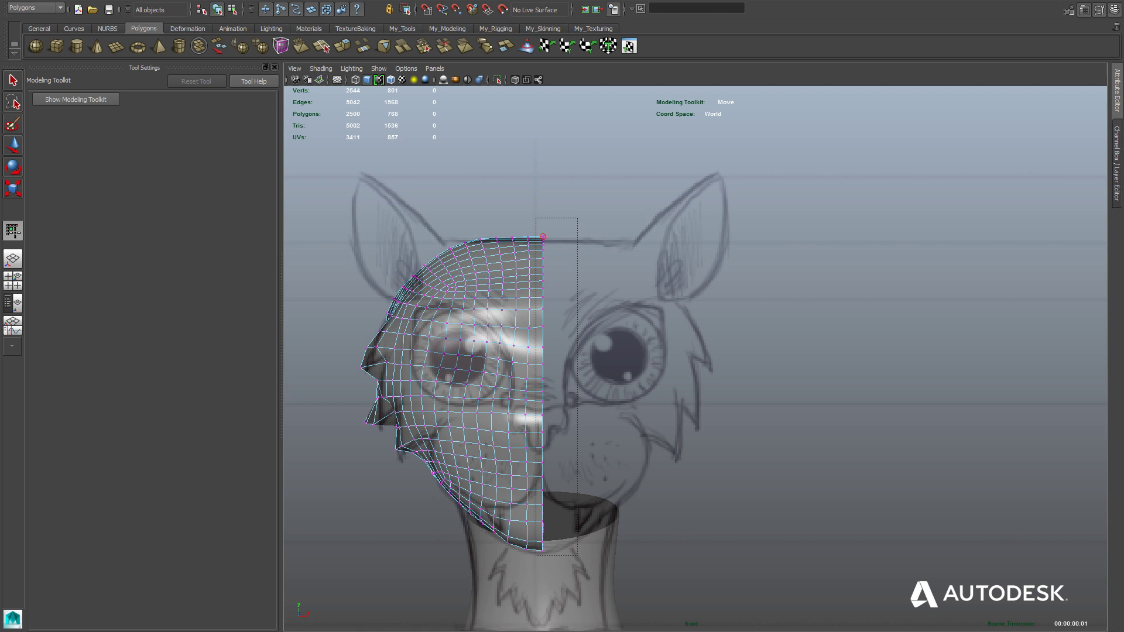
{"action": "left_click_drag", "start_coordinate": [555, 217], "coordinate": [534, 219]}
{"action": "key", "text": "r"}
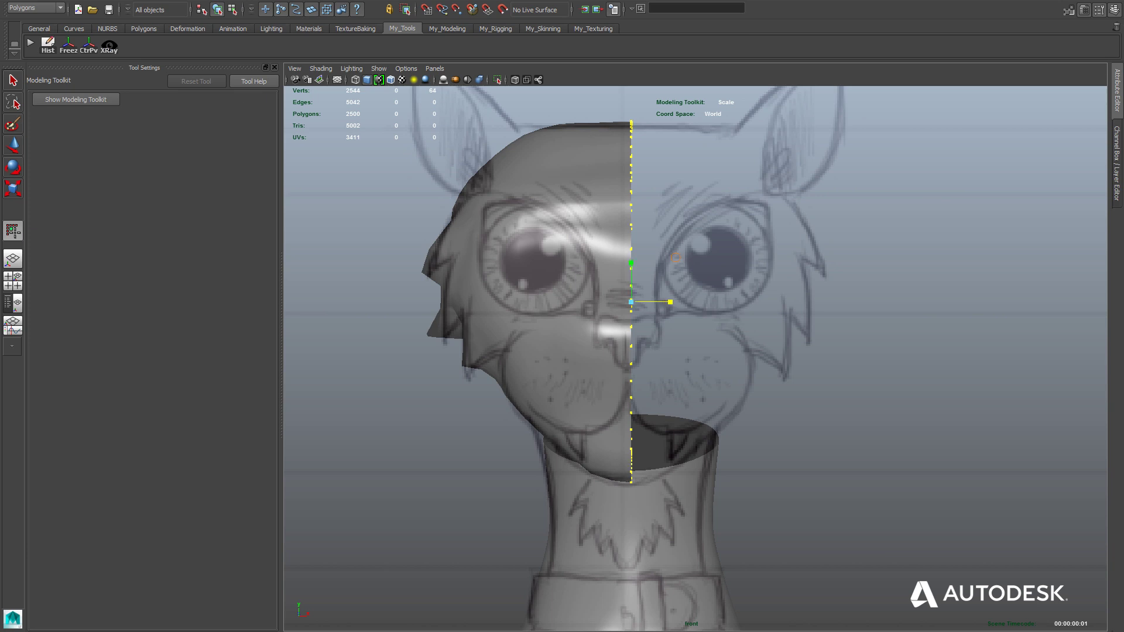
{"action": "key", "text": "w"}
{"action": "middle_click_drag", "start_coordinate": [676, 258], "coordinate": [674, 388], "text": "alt"}
{"action": "right_click_drag", "start_coordinate": [507, 375], "coordinate": [557, 358]}
{"action": "left_click", "coordinate": [557, 359]}
Step: Create a polygon plane about 10.5 wide and 10.7 high over the ear sketch beside the remaining half head
{"action": "middle_click_drag", "start_coordinate": [557, 359], "coordinate": [587, 410], "text": "alt"}
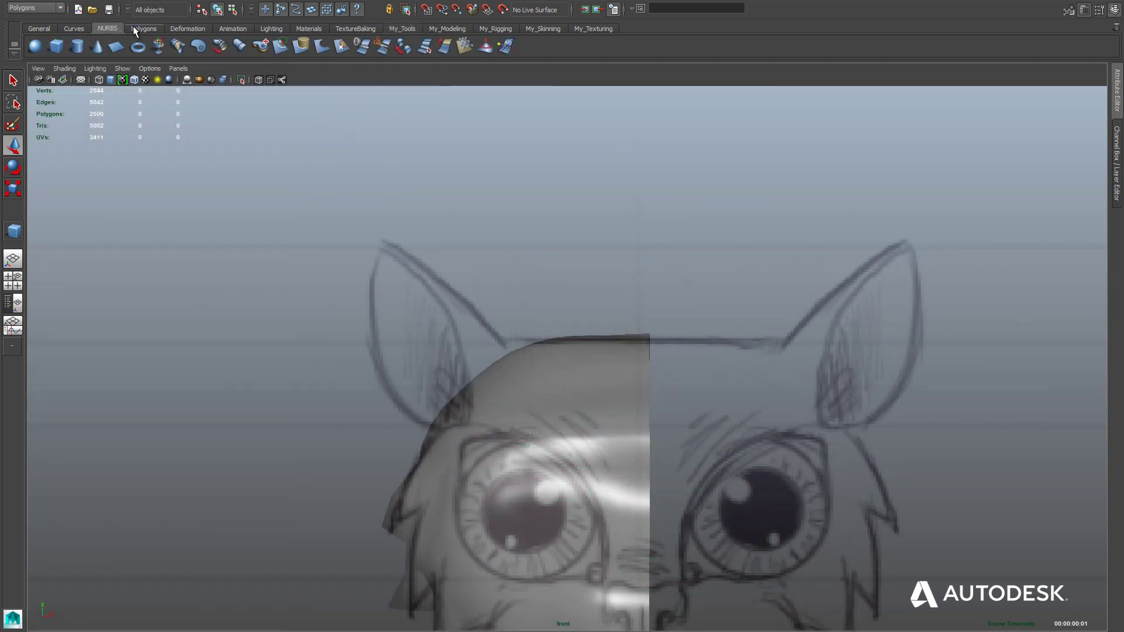
{"action": "left_click", "coordinate": [118, 45]}
{"action": "middle_click_drag", "start_coordinate": [408, 376], "coordinate": [410, 325], "text": "alt"}
{"action": "left_click_drag", "start_coordinate": [356, 202], "coordinate": [510, 357]}
Step: Set the ear plane's width and height subdivisions to 4 each
{"action": "key", "text": "ctrl+a"}
{"action": "left_click", "coordinate": [975, 103]}
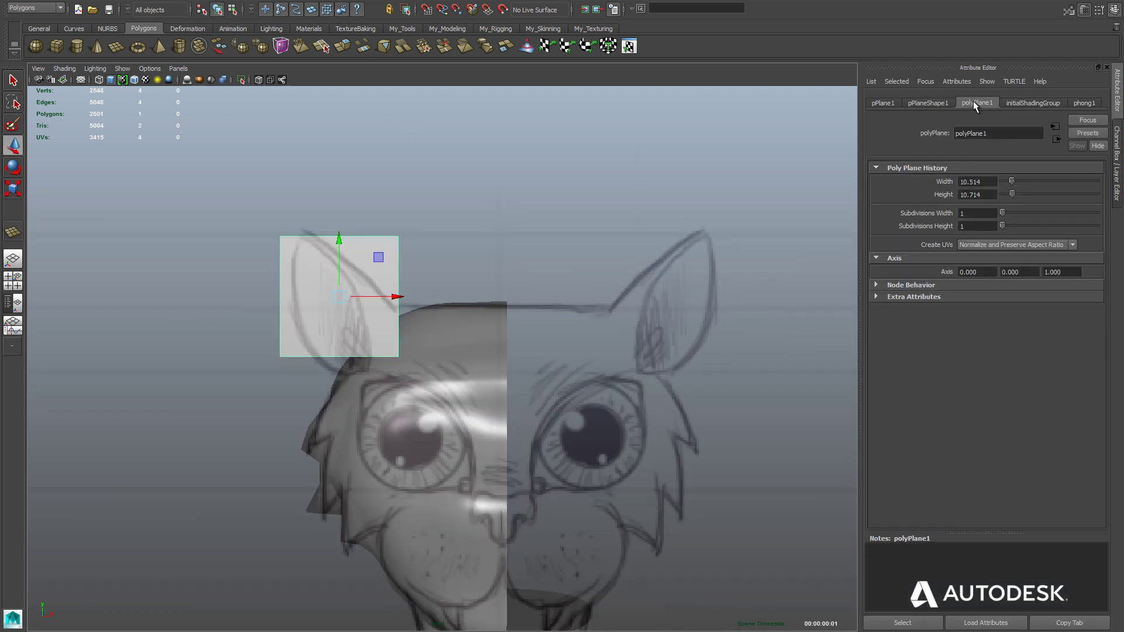
{"action": "left_click", "coordinate": [977, 213]}
{"action": "type", "text": "4"}
{"action": "key", "text": "Tab"}
{"action": "type", "text": "4"}
{"action": "key", "text": "Tab"}
Step: Move the plane's border vertices in the front view to follow the ear outline of the sketch
{"action": "middle_click_drag", "start_coordinate": [451, 297], "coordinate": [594, 318], "text": "alt"}
{"action": "scroll", "coordinate": [596, 388], "scroll_direction": "up", "scroll_amount": 2}
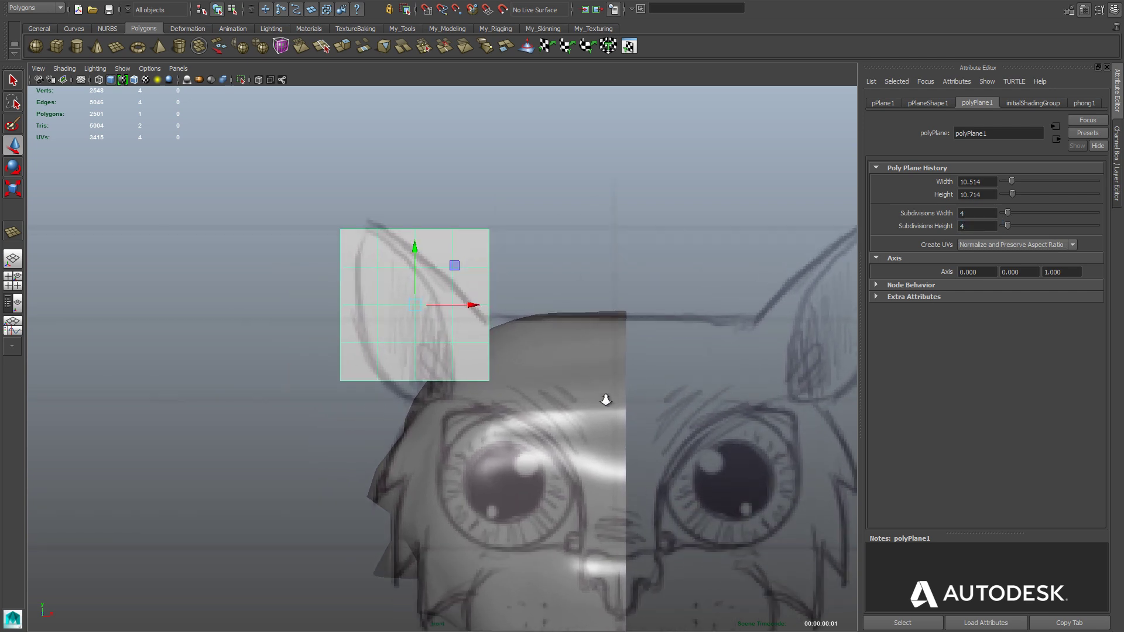
{"action": "right_click_drag", "start_coordinate": [427, 334], "coordinate": [380, 333]}
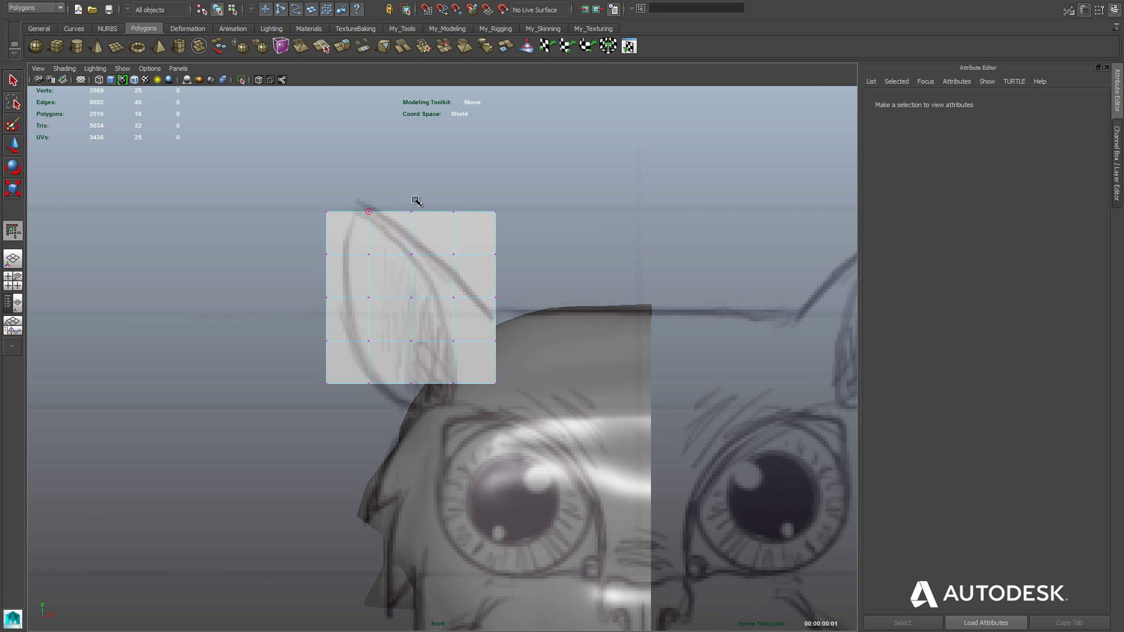
{"action": "left_click_drag", "start_coordinate": [301, 197], "coordinate": [378, 212]}
{"action": "left_click_drag", "start_coordinate": [314, 245], "coordinate": [367, 253]}
{"action": "left_click_drag", "start_coordinate": [309, 289], "coordinate": [367, 303]}
{"action": "left_click_drag", "start_coordinate": [311, 328], "coordinate": [374, 343]}
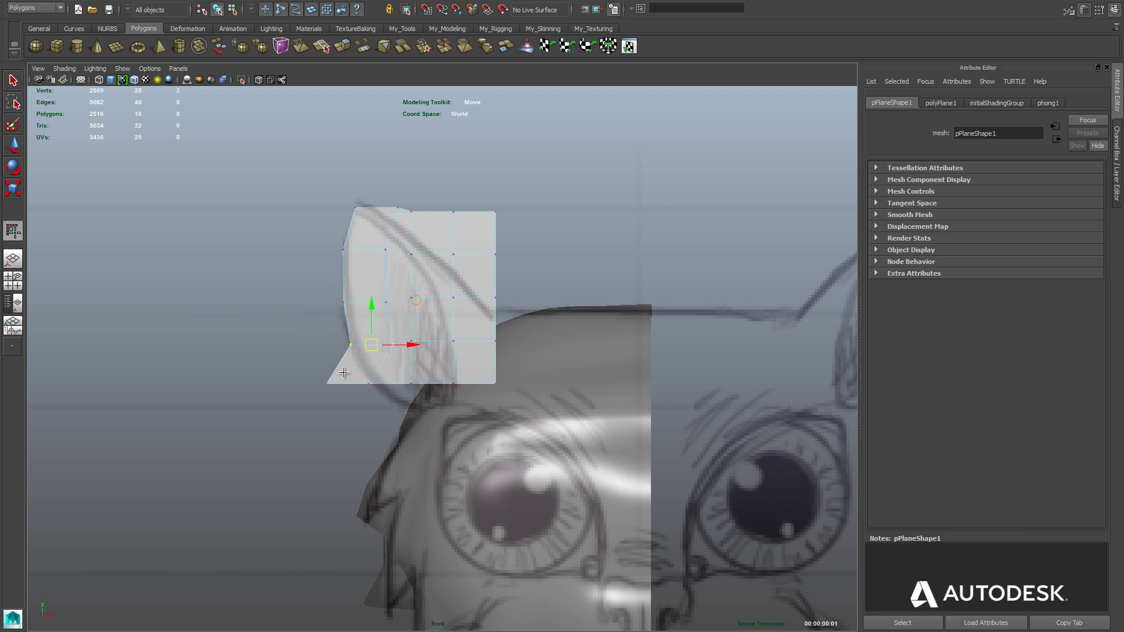
{"action": "left_click_drag", "start_coordinate": [397, 397], "coordinate": [451, 389]}
{"action": "left_click", "coordinate": [458, 384]}
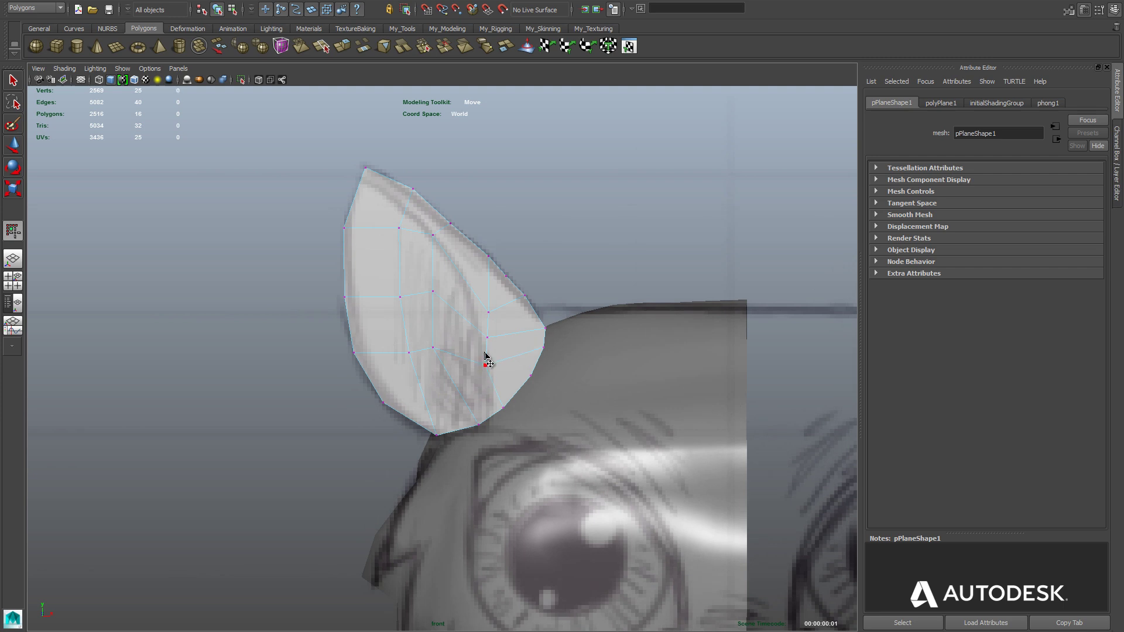
Step: Align the ear's interior vertices with the inner ear line of the sketch, and extrude all its faces to give it thickness
{"action": "left_click_drag", "start_coordinate": [487, 339], "coordinate": [475, 307]}
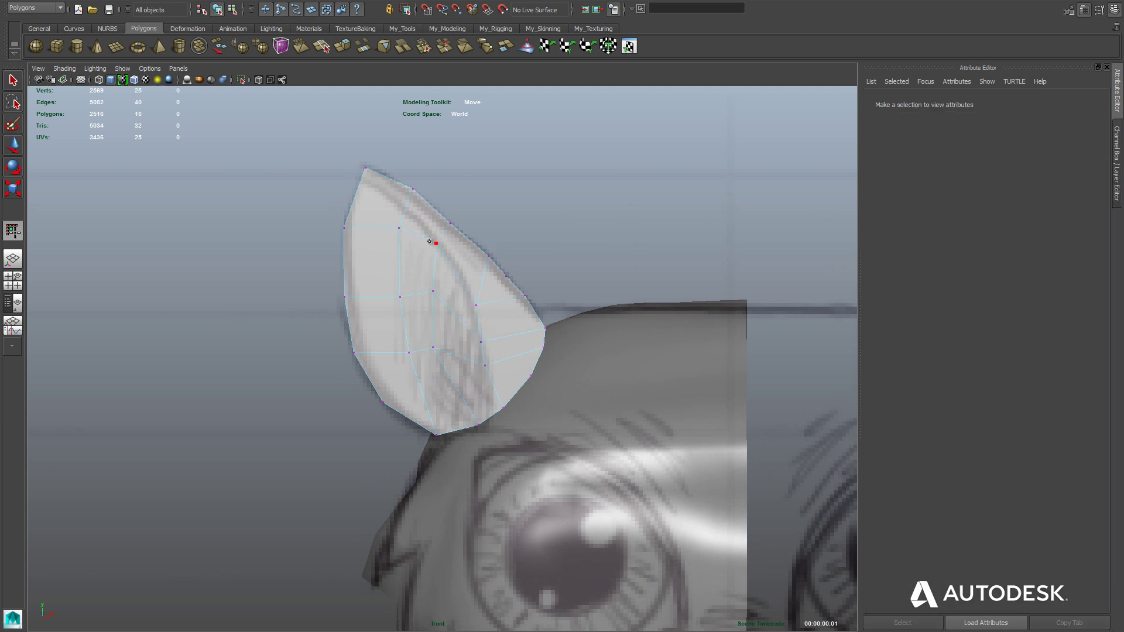
{"action": "left_click_drag", "start_coordinate": [401, 236], "coordinate": [389, 202]}
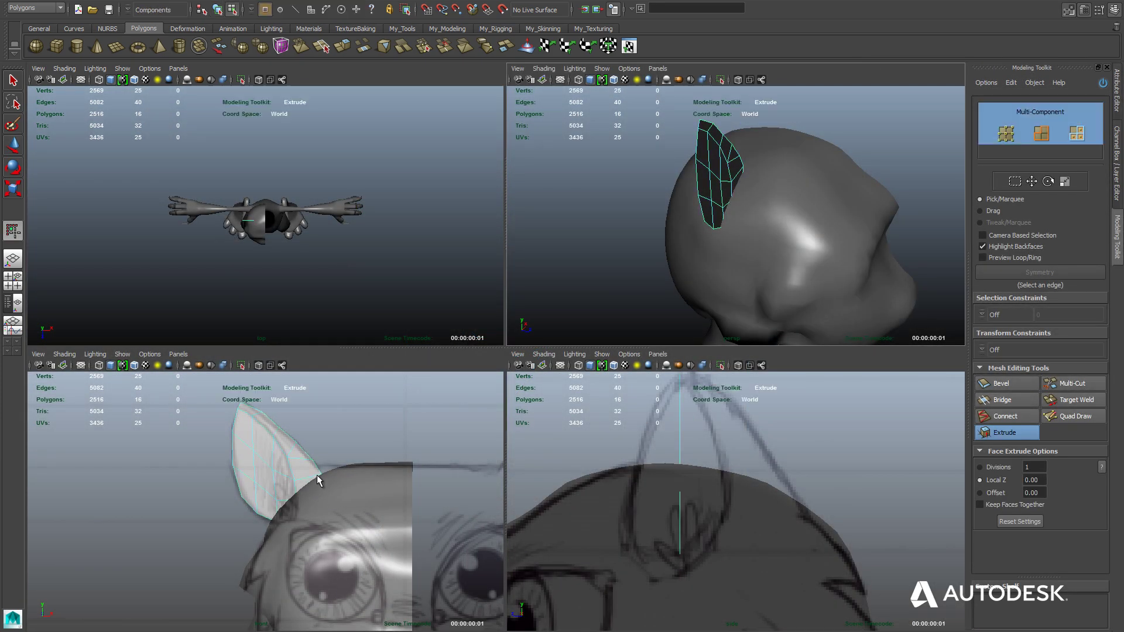
{"action": "mouse_move", "coordinate": [713, 174]}
{"action": "left_mouse_down"}
{"action": "mouse_move", "coordinate": [693, 171]}
{"action": "mouse_move", "coordinate": [706, 176]}
{"action": "left_mouse_up"}
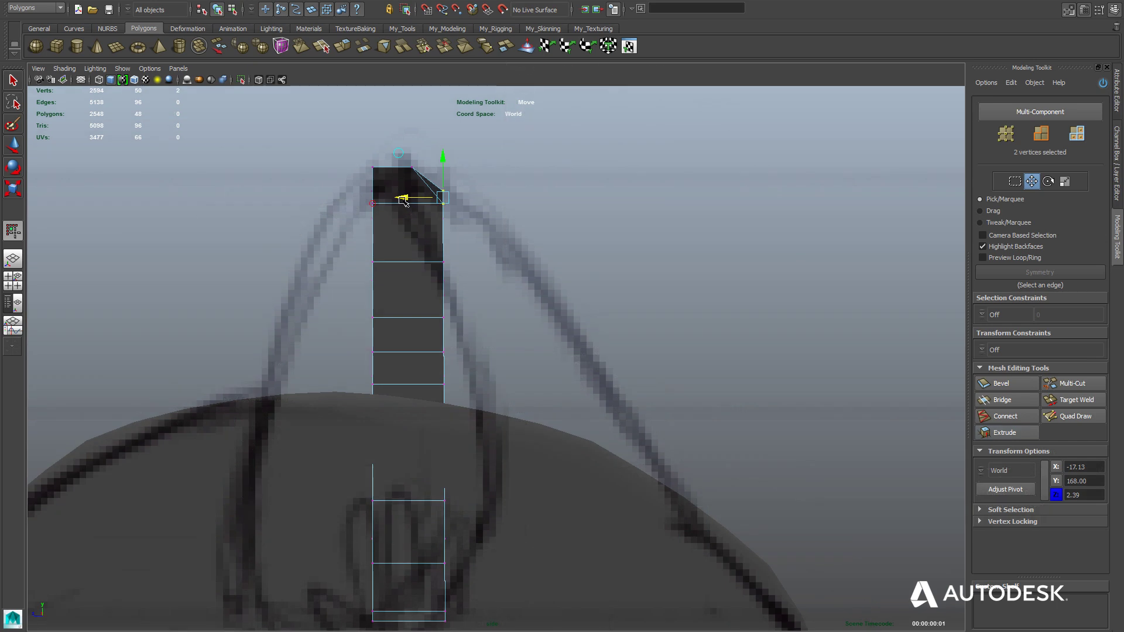
Step: Move the vertices along the ear's upper back edge in depth to follow the ear outline of the side sketch
{"action": "mouse_move", "coordinate": [404, 199]}
{"action": "left_mouse_down"}
{"action": "mouse_move", "coordinate": [420, 198]}
{"action": "mouse_move", "coordinate": [406, 200]}
{"action": "left_mouse_up"}
{"action": "left_click", "coordinate": [444, 264]}
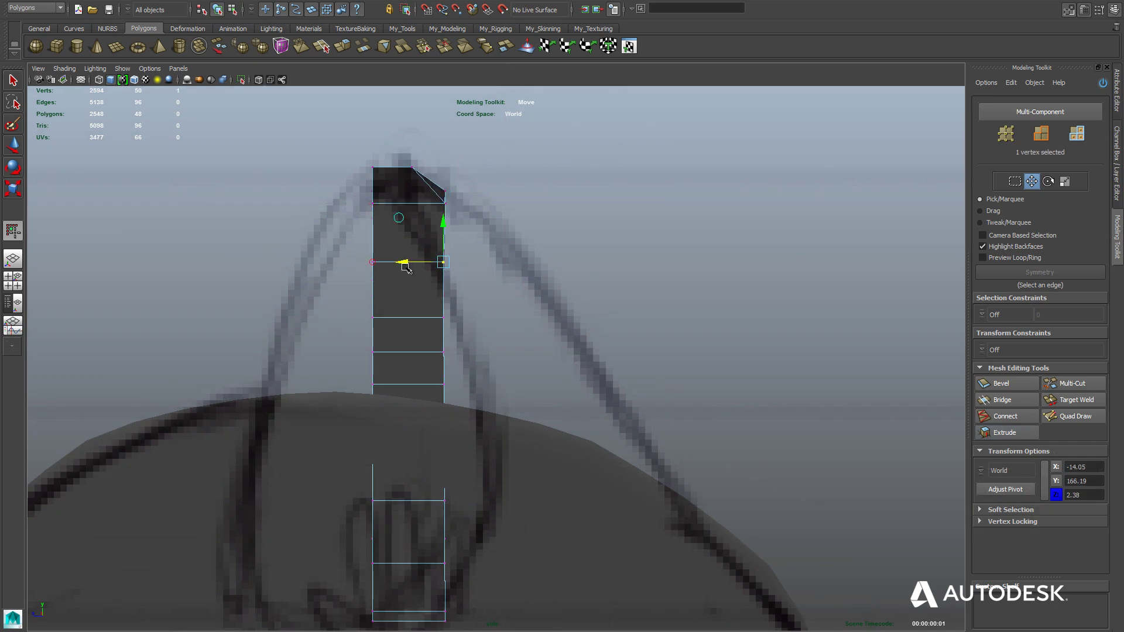
{"action": "mouse_move", "coordinate": [478, 295]}
{"action": "left_mouse_down"}
{"action": "mouse_move", "coordinate": [417, 253]}
{"action": "mouse_move", "coordinate": [505, 297]}
{"action": "mouse_move", "coordinate": [475, 298]}
{"action": "left_mouse_up"}
{"action": "left_click", "coordinate": [514, 304]}
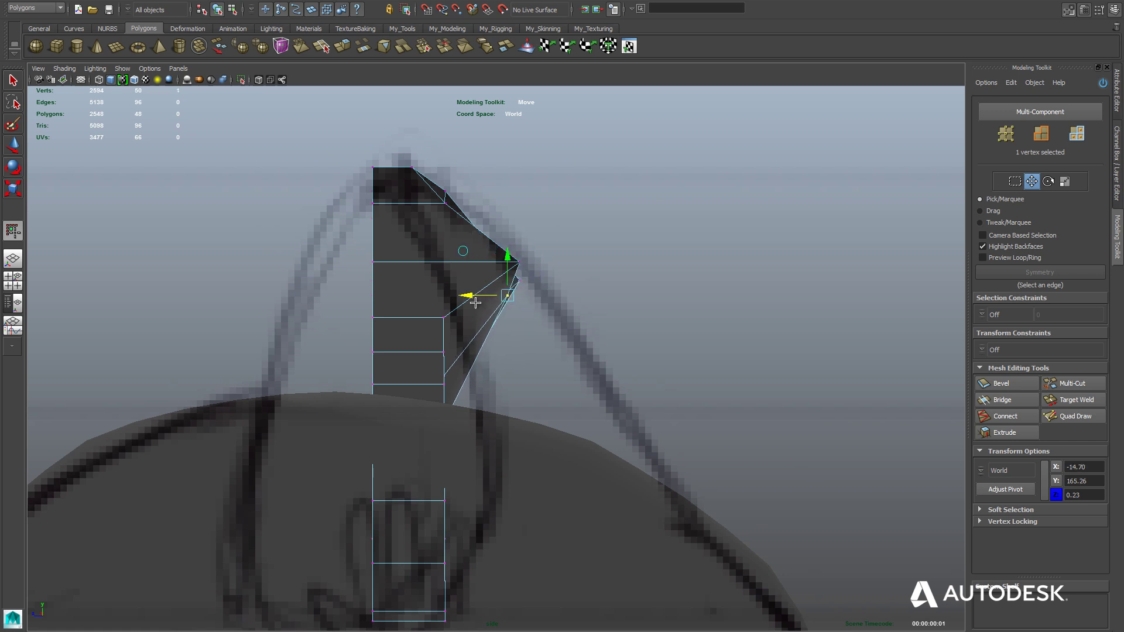
{"action": "key", "text": "ctrl+z"}
{"action": "left_click_drag", "start_coordinate": [543, 276], "coordinate": [487, 300]}
{"action": "key", "text": "ctrl+z"}
{"action": "left_click", "coordinate": [441, 201]}
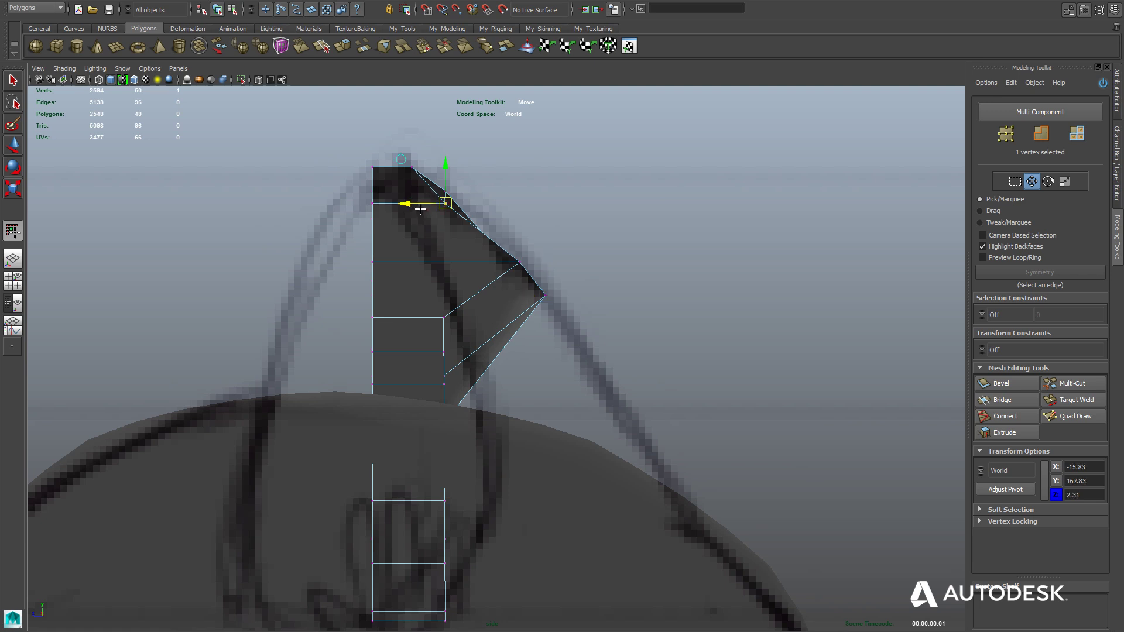
{"action": "mouse_move", "coordinate": [418, 205]}
{"action": "left_mouse_down"}
{"action": "mouse_move", "coordinate": [390, 210]}
{"action": "mouse_move", "coordinate": [439, 209]}
{"action": "left_mouse_up"}
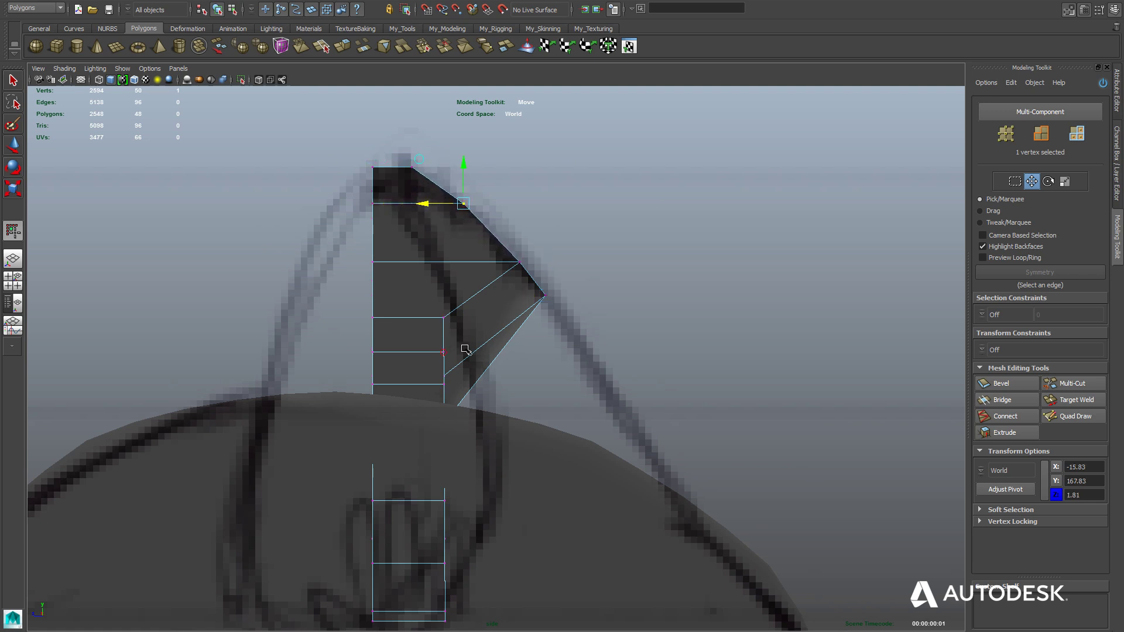
{"action": "middle_click_drag", "start_coordinate": [470, 521], "coordinate": [427, 502], "text": "alt"}
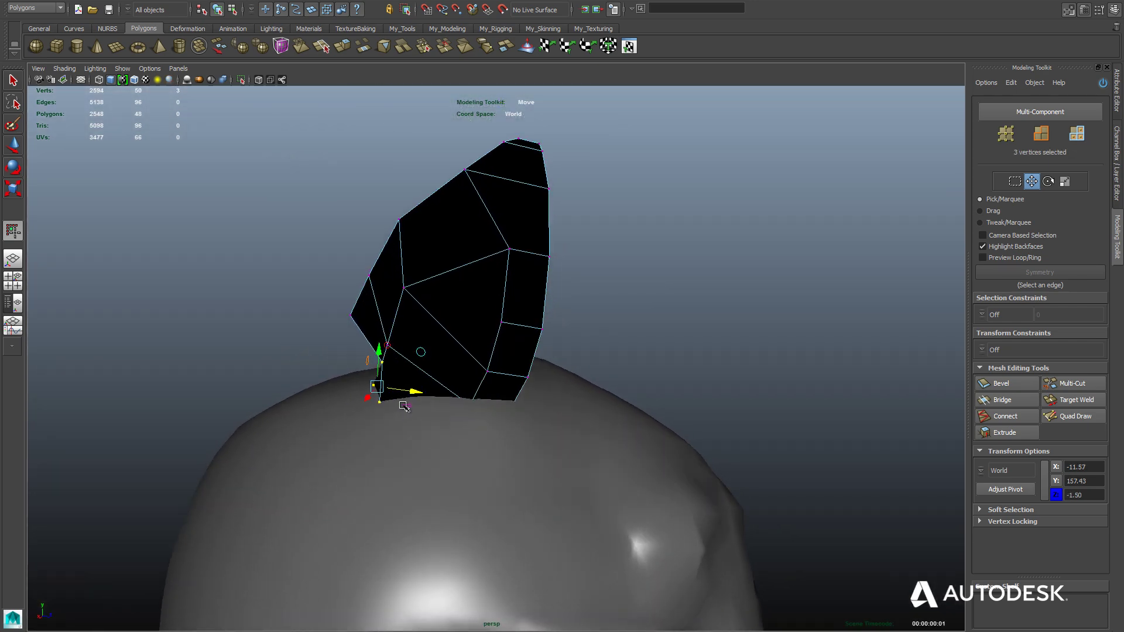
Step: Reposition the vertices around the base of the ear in depth, checking the shape from several angles in wireframe and shaded display
{"action": "key", "text": "4"}
{"action": "mouse_move", "coordinate": [377, 419]}
{"action": "left_mouse_down", "text": "alt"}
{"action": "mouse_move", "coordinate": [446, 442]}
{"action": "mouse_move", "coordinate": [462, 406]}
{"action": "mouse_move", "coordinate": [447, 421]}
{"action": "mouse_move", "coordinate": [392, 421]}
{"action": "mouse_move", "coordinate": [386, 440]}
{"action": "mouse_move", "coordinate": [369, 421]}
{"action": "mouse_move", "coordinate": [378, 398]}
{"action": "mouse_move", "coordinate": [414, 397]}
{"action": "left_mouse_up", "text": "alt"}
{"action": "key", "text": "5"}
{"action": "mouse_move", "coordinate": [341, 414]}
{"action": "left_mouse_down", "text": "alt"}
{"action": "mouse_move", "coordinate": [478, 429]}
{"action": "mouse_move", "coordinate": [494, 413]}
{"action": "left_mouse_up", "text": "alt"}
{"action": "key", "text": "4"}
{"action": "left_click_drag", "start_coordinate": [443, 412], "coordinate": [507, 419], "text": "alt"}
{"action": "key", "text": "5"}
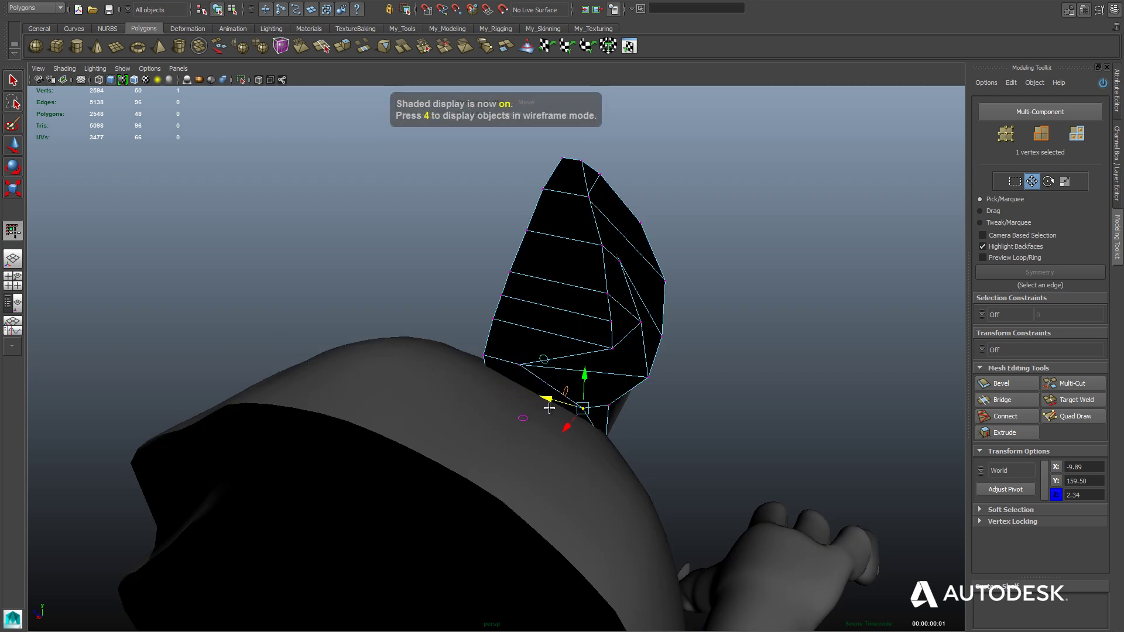
{"action": "left_click_drag", "start_coordinate": [513, 439], "coordinate": [465, 420], "text": "alt"}
{"action": "left_click_drag", "start_coordinate": [465, 420], "coordinate": [519, 452], "text": "alt"}
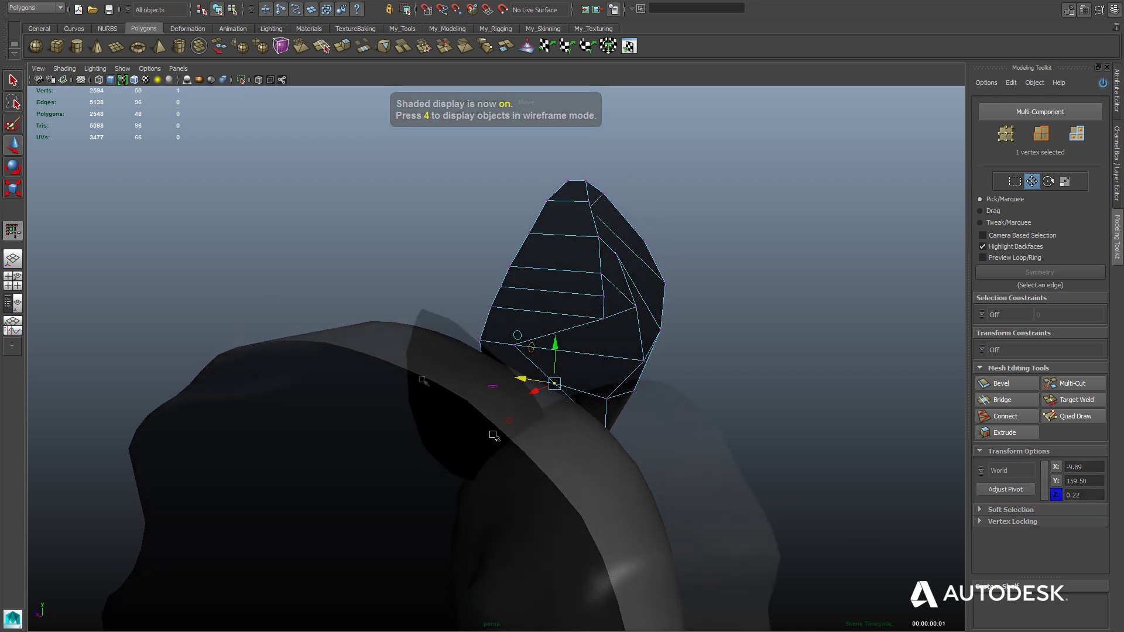
{"action": "key", "text": "F8"}
Step: Merge the half head and the ear into one mesh with a Boolean union
{"action": "key", "text": "space"}
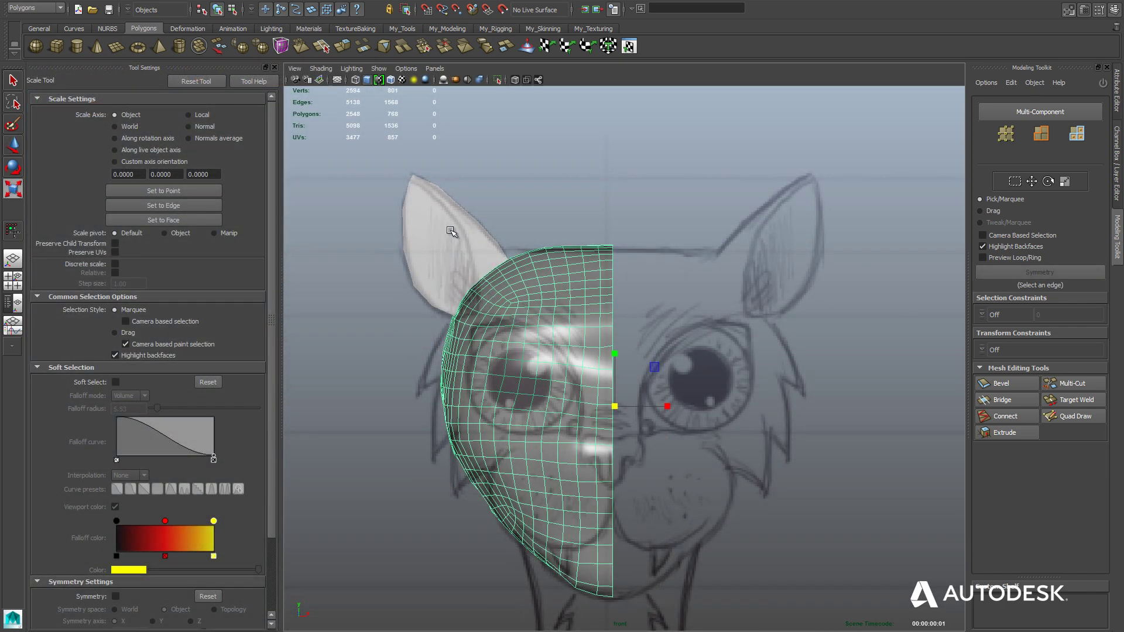
{"action": "left_click", "coordinate": [419, 275], "text": "shift"}
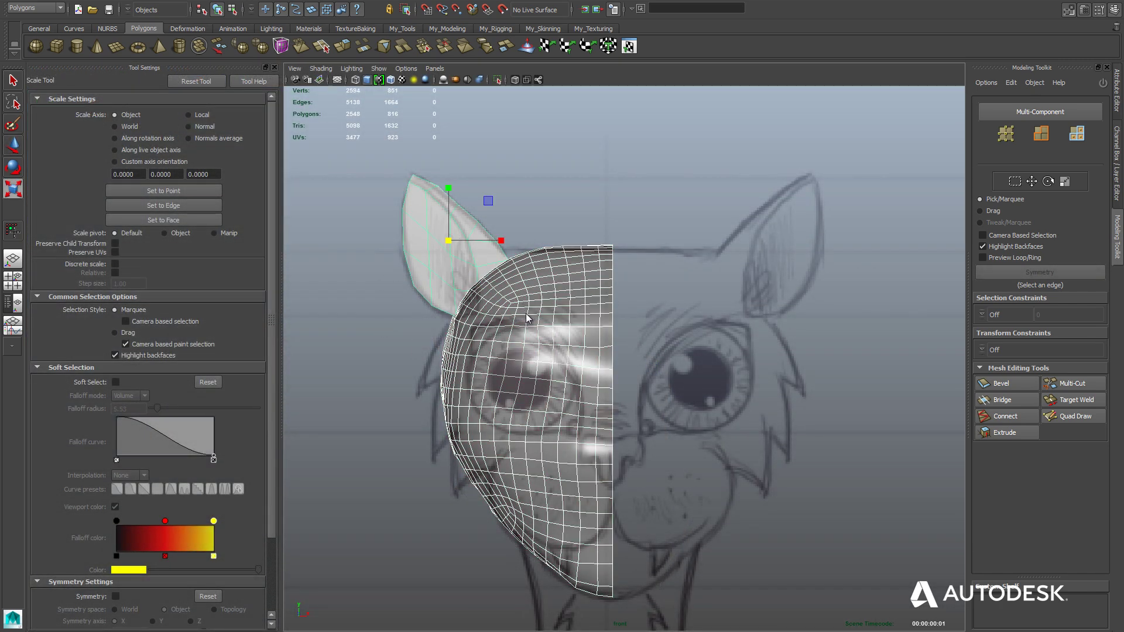
{"action": "key", "text": "space"}
{"action": "left_click", "coordinate": [420, 338]}
{"action": "mouse_move", "coordinate": [436, 368]}
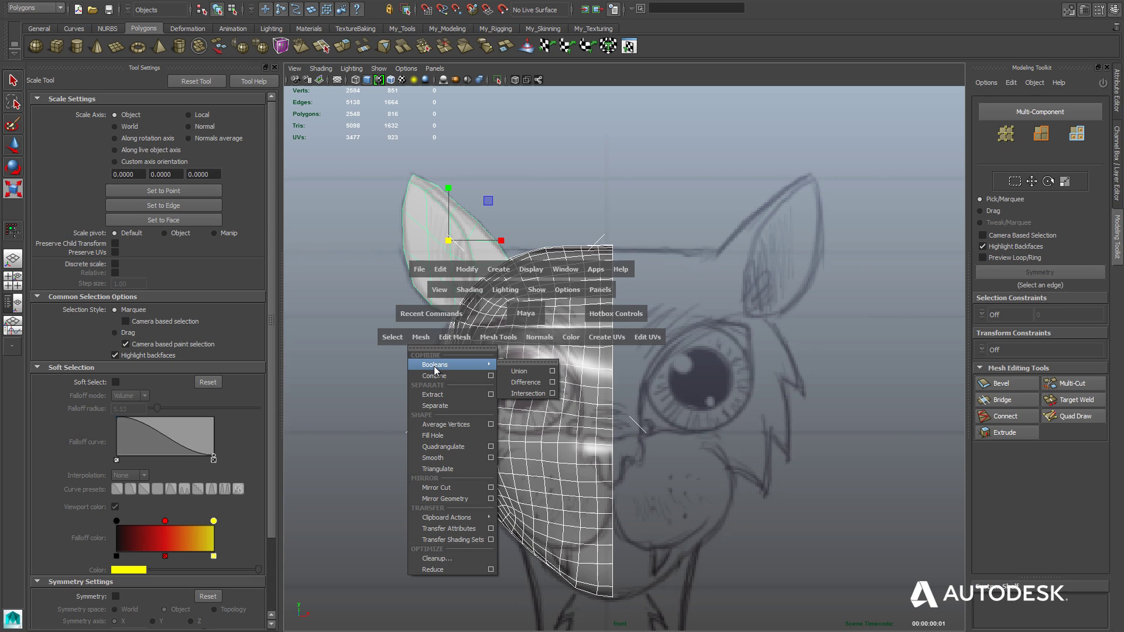
{"action": "left_click", "coordinate": [519, 372]}
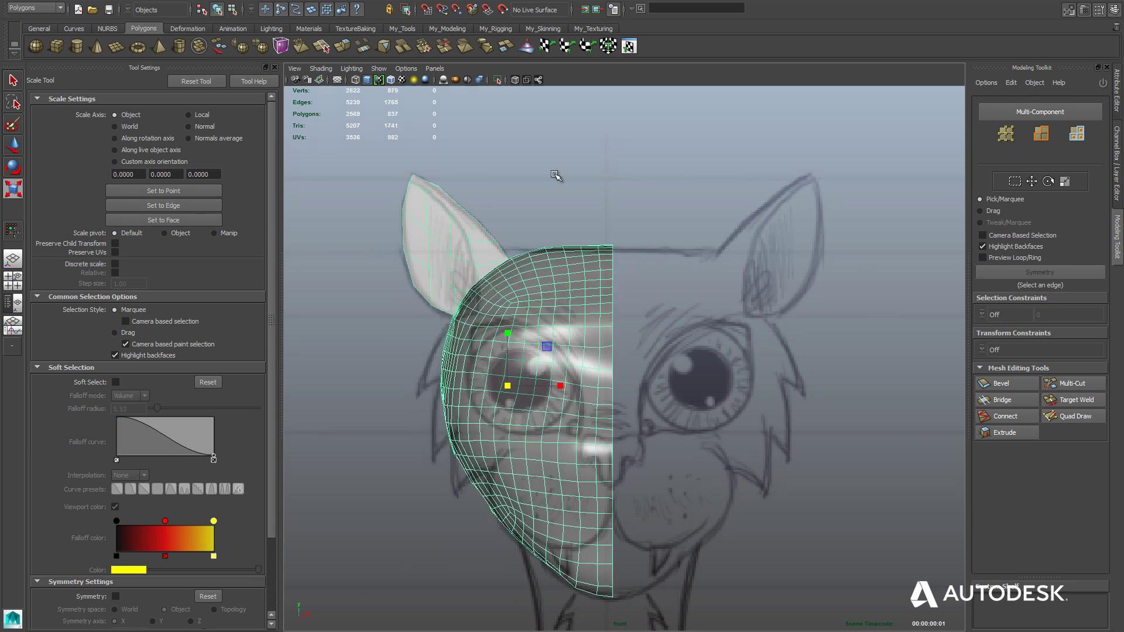
{"action": "key", "text": "w"}
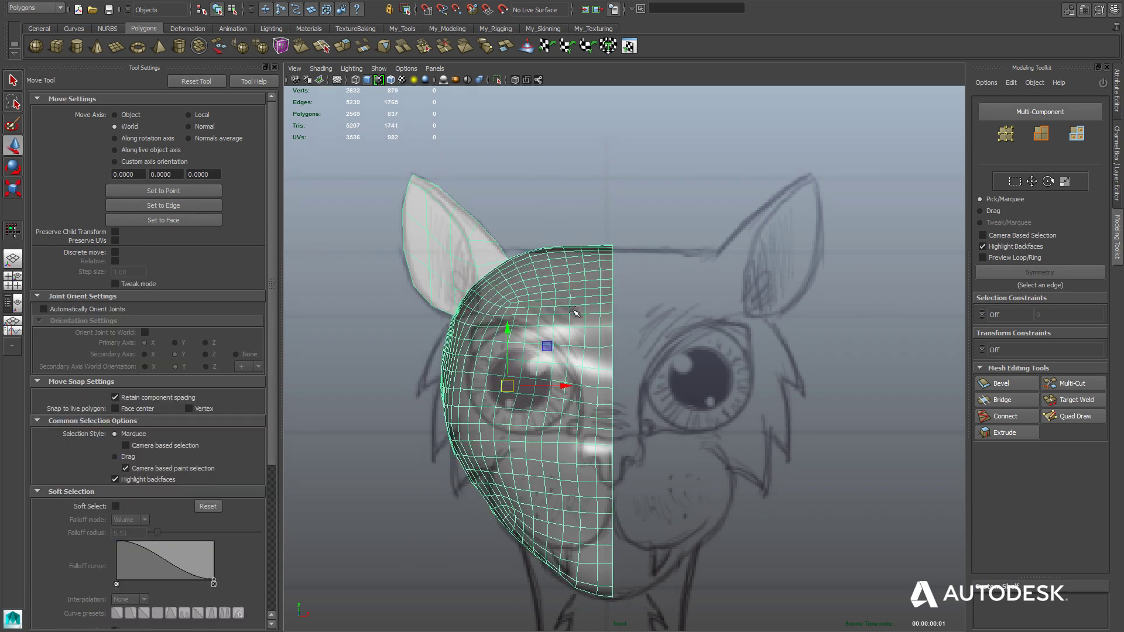
Step: Mirror the half head with its ear across the centre line using Mirror Geometry to form a complete head
{"action": "key", "text": "space"}
{"action": "left_click", "coordinate": [417, 419]}
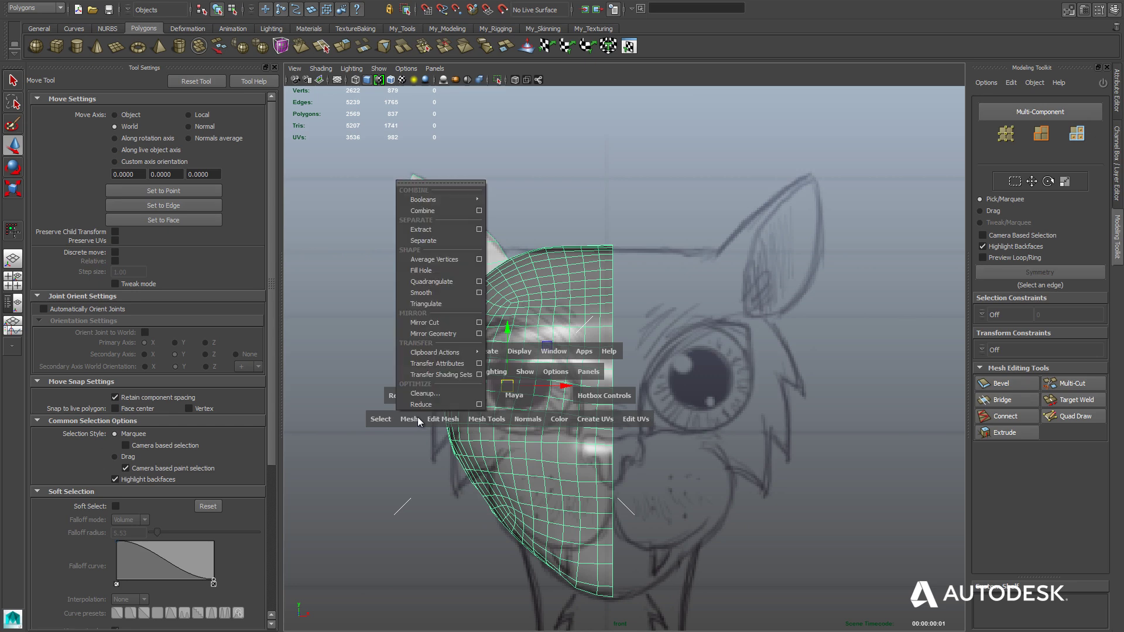
{"action": "left_click", "coordinate": [445, 334]}
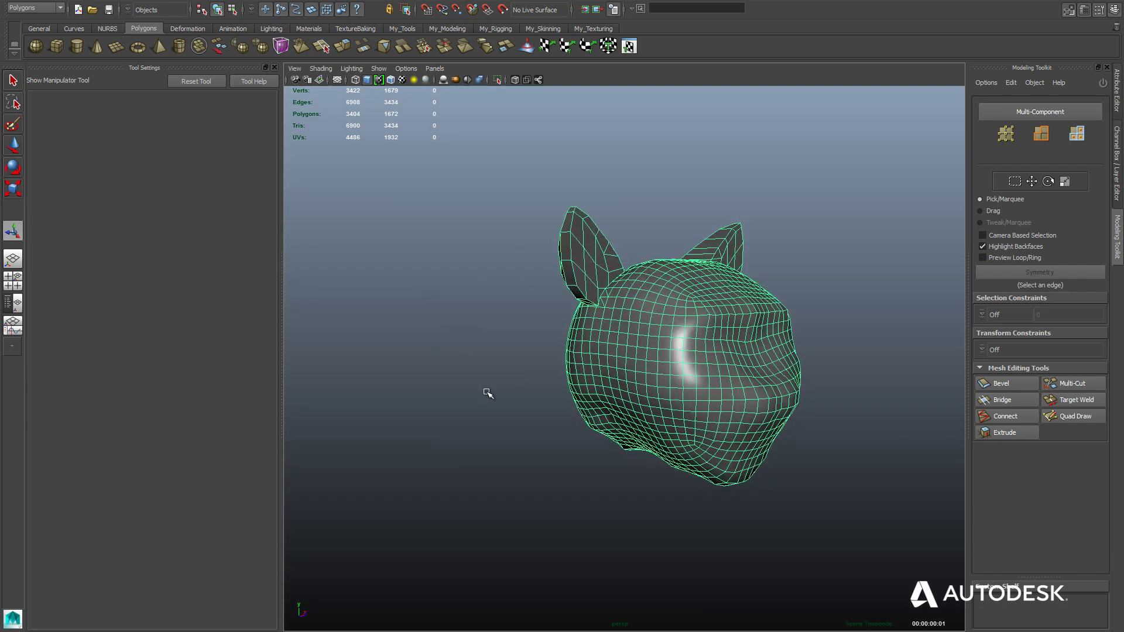
{"action": "left_click_drag", "start_coordinate": [489, 392], "coordinate": [389, 407], "text": "alt"}
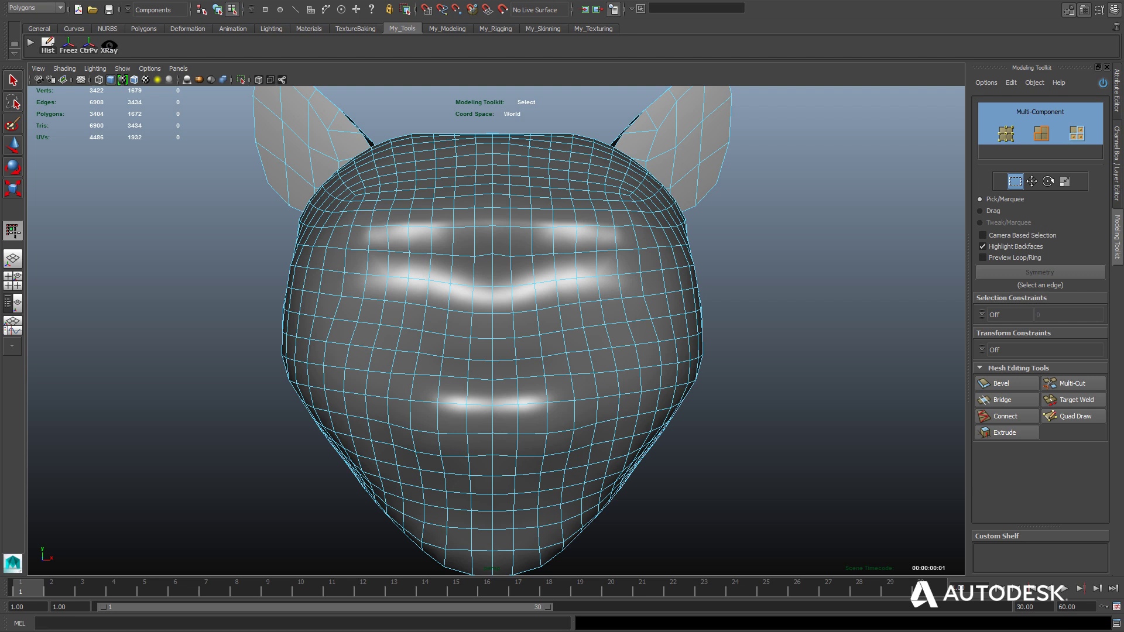
Step: Enter displaySurface -xRay true; in the MEL command line and in the Script Editor, select it there and close the editor
{"action": "left_click", "coordinate": [39, 624]}
{"action": "type", "text": "displaySurface -xRay true;"}
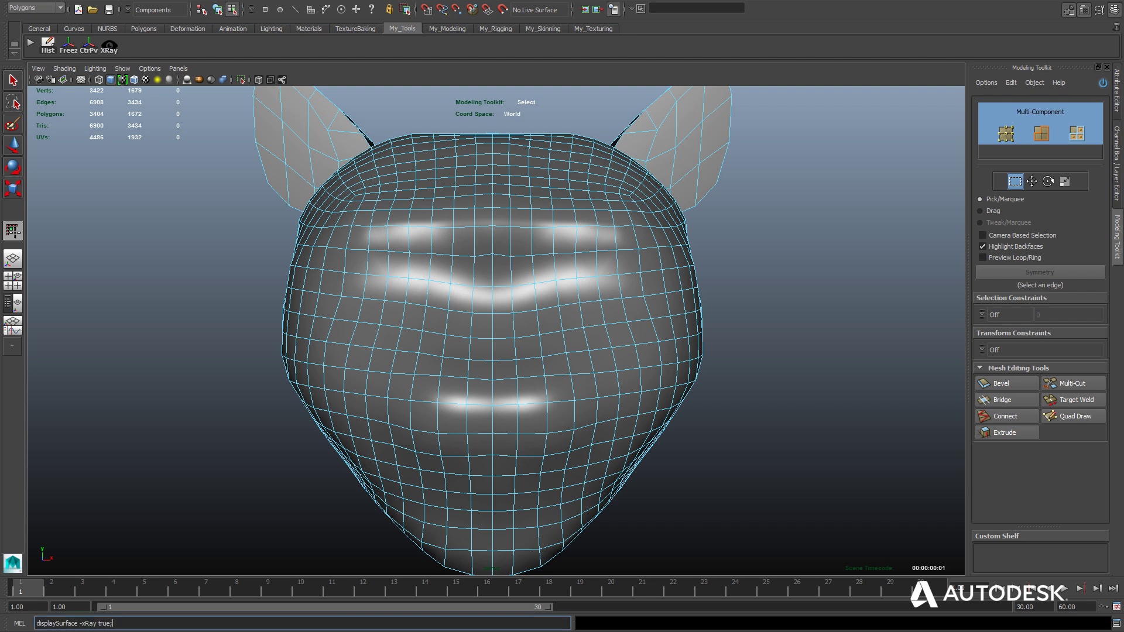
{"action": "left_click", "coordinate": [1117, 624]}
{"action": "left_click_drag", "start_coordinate": [1019, 325], "coordinate": [372, 127]}
{"action": "type", "text": "displaySurface -xRay true;"}
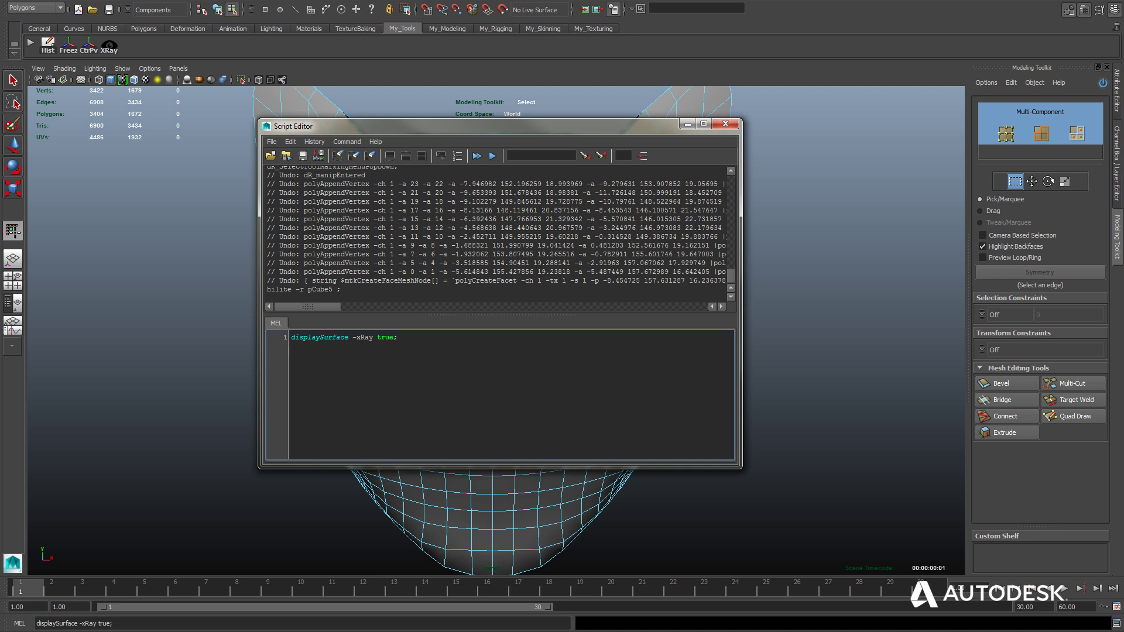
{"action": "left_click_drag", "start_coordinate": [398, 338], "coordinate": [291, 337]}
{"action": "left_click", "coordinate": [725, 123]}
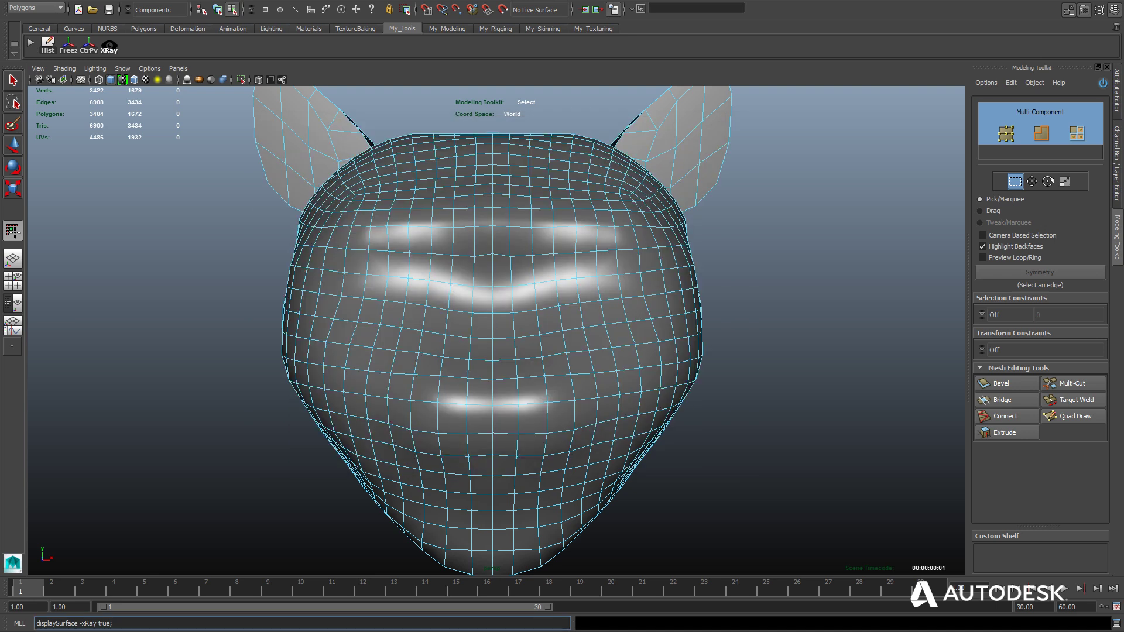
Step: Return the head to object mode and hide the time slider and command line
{"action": "key", "text": "F8"}
{"action": "key", "text": "ctrl+space"}
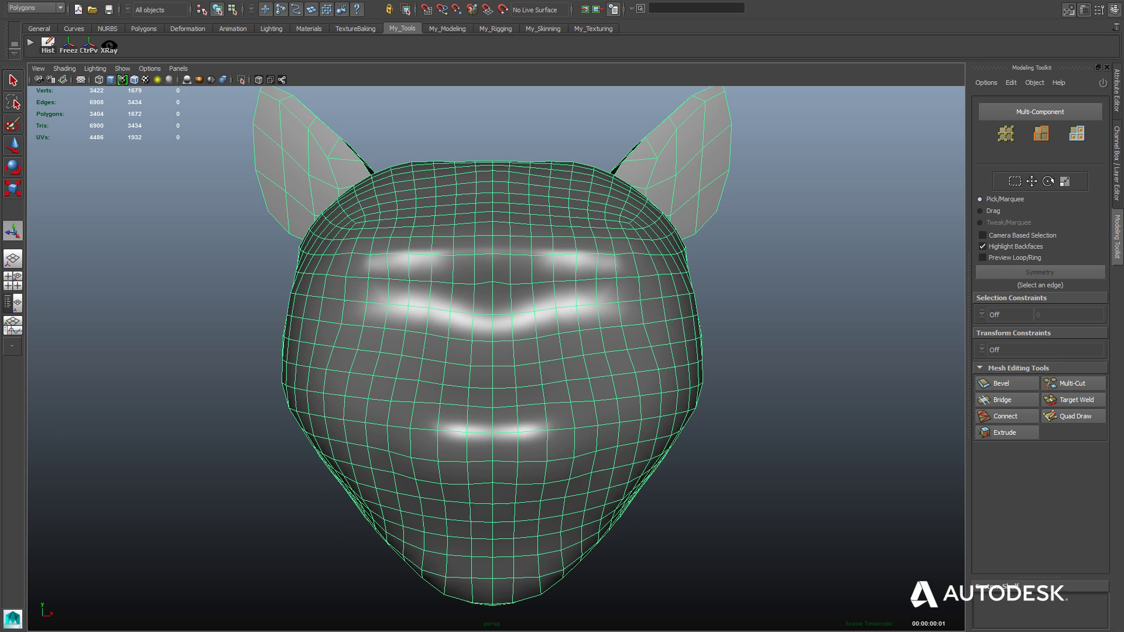
Step: Turn on X-ray display for the head so it becomes see-through, and deselect it
{"action": "left_click", "coordinate": [109, 46]}
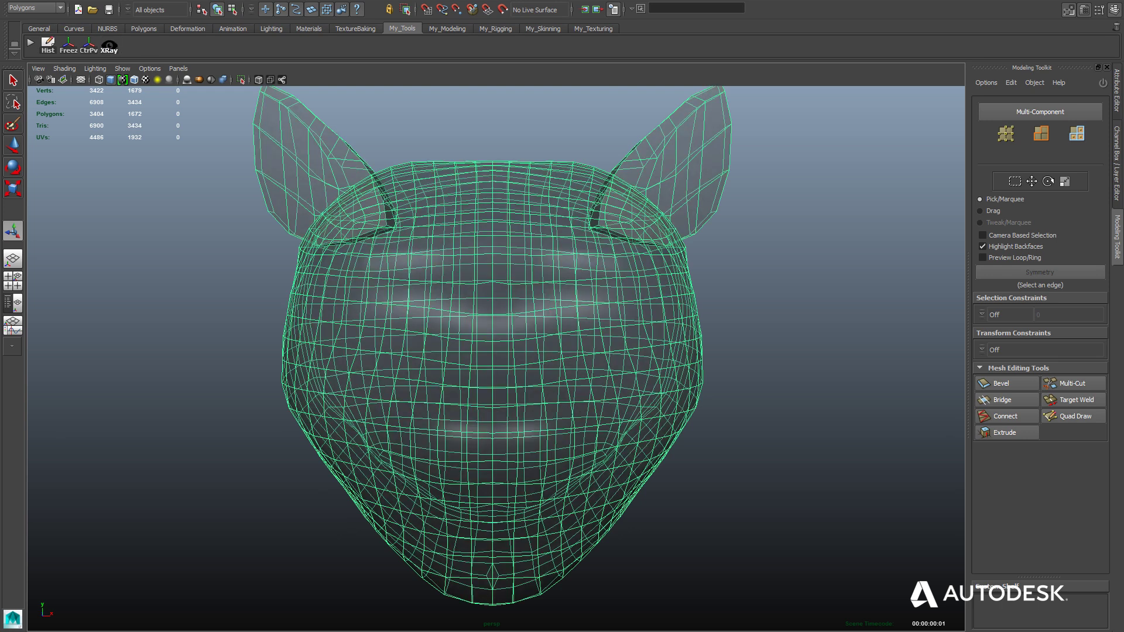
{"action": "left_click", "coordinate": [199, 246]}
{"action": "mouse_move", "coordinate": [410, 328]}
{"action": "left_mouse_down", "text": "alt"}
{"action": "mouse_move", "coordinate": [492, 334]}
{"action": "mouse_move", "coordinate": [468, 345]}
{"action": "mouse_move", "coordinate": [427, 340]}
{"action": "left_mouse_up", "text": "alt"}
Step: Create a trial polygon cube beside the see-through head to compare their shading
{"action": "left_click", "coordinate": [144, 29]}
{"action": "left_click", "coordinate": [56, 46]}
{"action": "left_click_drag", "start_coordinate": [175, 297], "coordinate": [217, 219]}
{"action": "mouse_move", "coordinate": [351, 316]}
{"action": "left_mouse_down", "text": "alt"}
{"action": "mouse_move", "coordinate": [433, 337]}
{"action": "mouse_move", "coordinate": [363, 339]}
{"action": "mouse_move", "coordinate": [340, 328]}
{"action": "left_mouse_up", "text": "alt"}
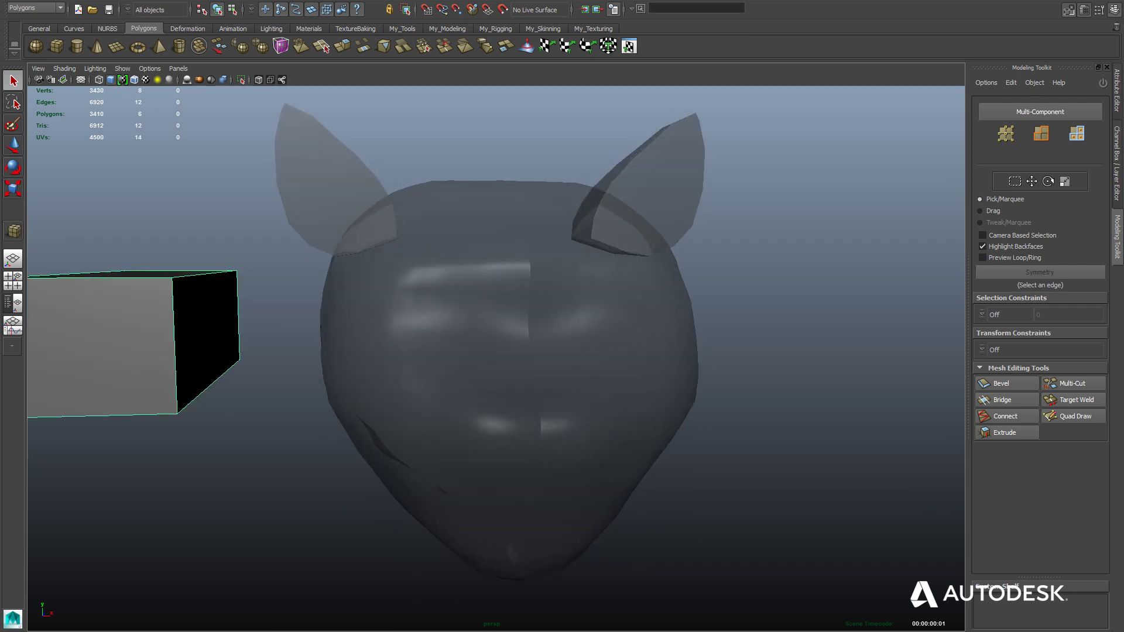
Step: Turn on wireframe-on-shaded display for the viewport and clear the selection
{"action": "key", "text": "w"}
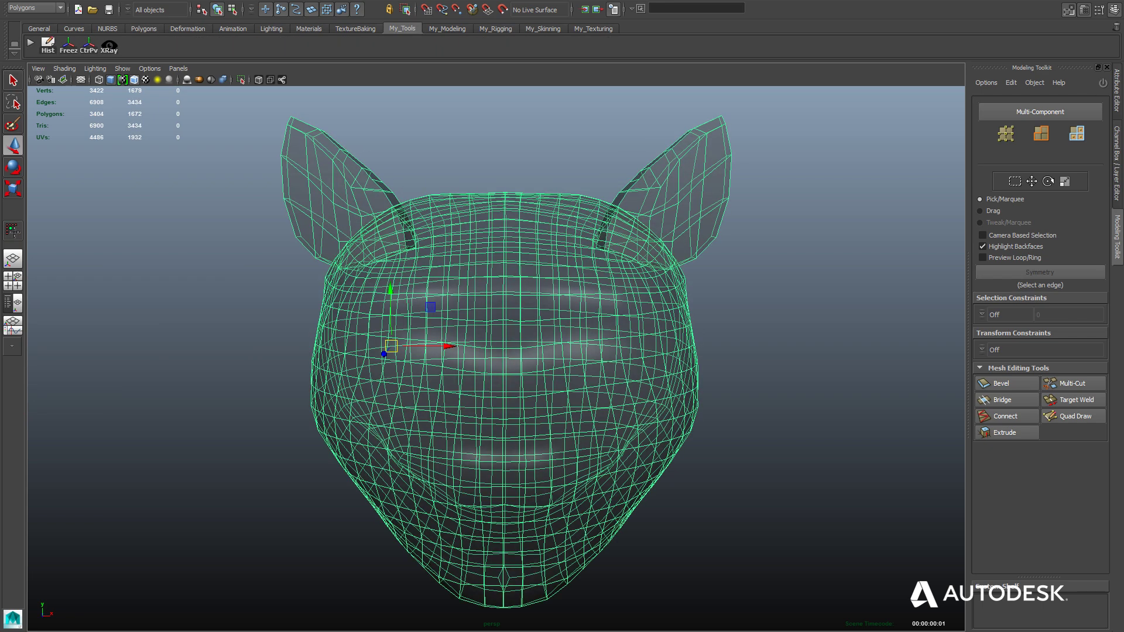
{"action": "left_click", "coordinate": [134, 80]}
{"action": "left_click", "coordinate": [193, 176]}
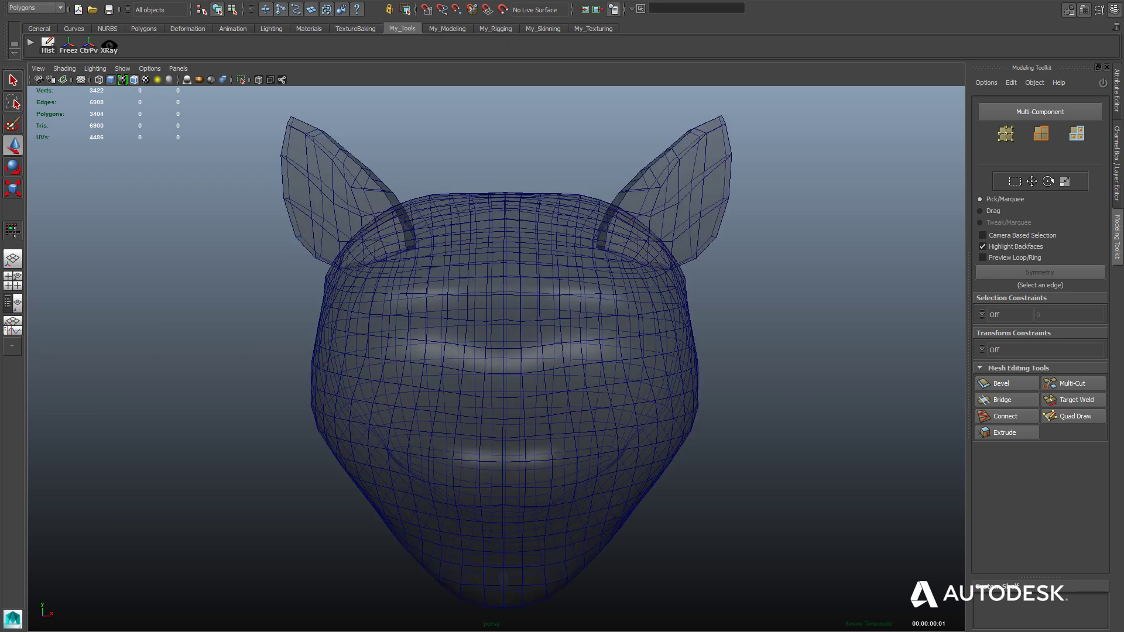
Step: Make the head mesh the live surface and compare it with wireframe-on-shaded off and on
{"action": "left_click", "coordinate": [504, 352]}
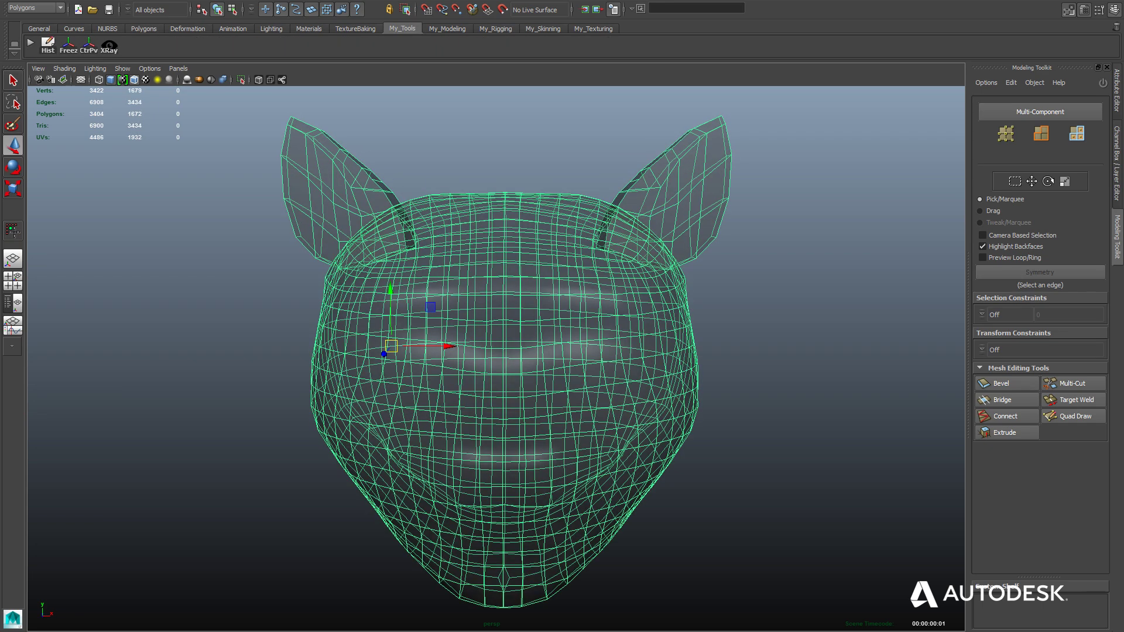
{"action": "left_click", "coordinate": [503, 9]}
{"action": "left_click_drag", "start_coordinate": [504, 328], "coordinate": [474, 331], "text": "alt"}
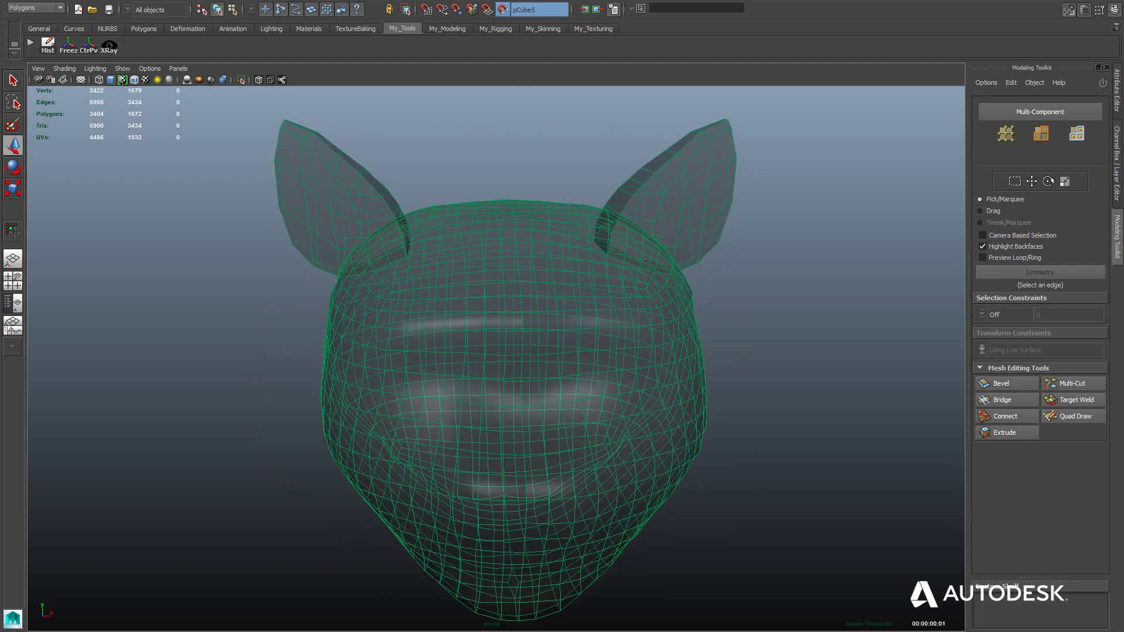
{"action": "left_click", "coordinate": [135, 80]}
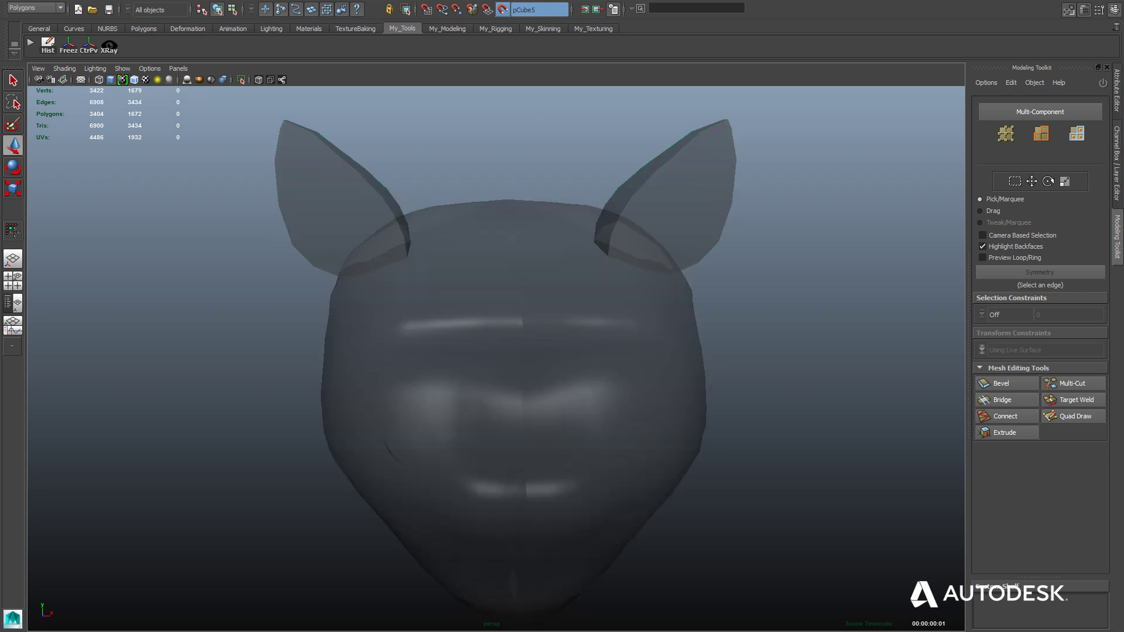
{"action": "left_click", "coordinate": [134, 79]}
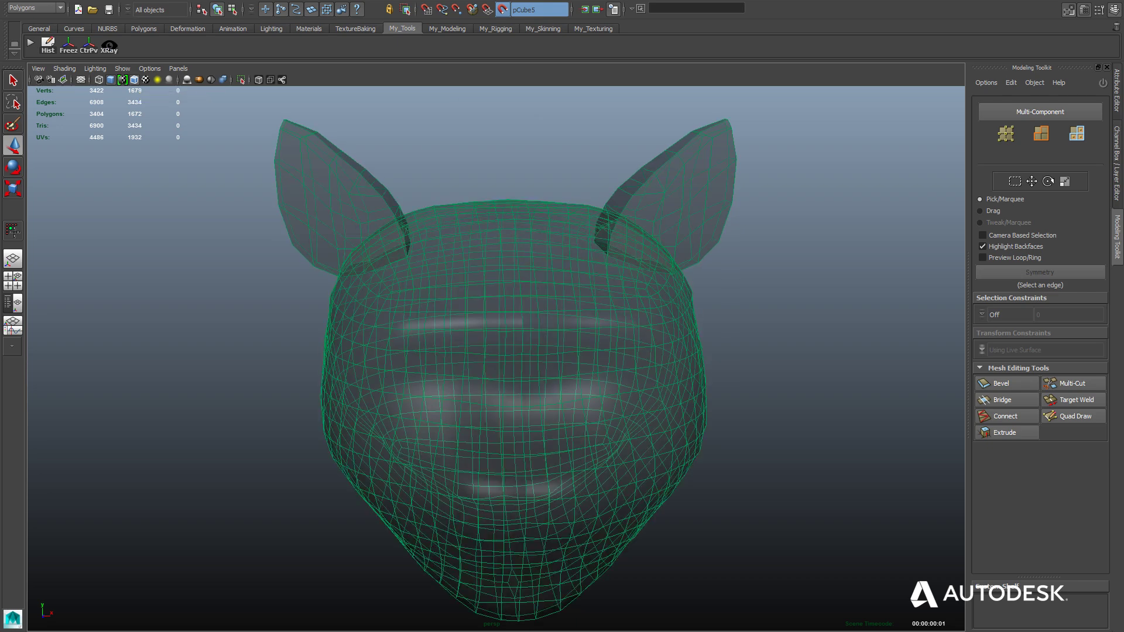
Step: Activate Quad Draw on the live head and switch to the front view with the reference sketch
{"action": "scroll", "coordinate": [505, 358], "scroll_direction": "up", "scroll_amount": 2}
{"action": "mouse_move", "coordinate": [527, 358]}
{"action": "left_mouse_down", "text": "alt"}
{"action": "mouse_move", "coordinate": [503, 358]}
{"action": "mouse_move", "coordinate": [507, 339]}
{"action": "mouse_move", "coordinate": [506, 355]}
{"action": "mouse_move", "coordinate": [421, 346]}
{"action": "mouse_move", "coordinate": [501, 351]}
{"action": "left_mouse_up", "text": "alt"}
{"action": "left_click", "coordinate": [1074, 417]}
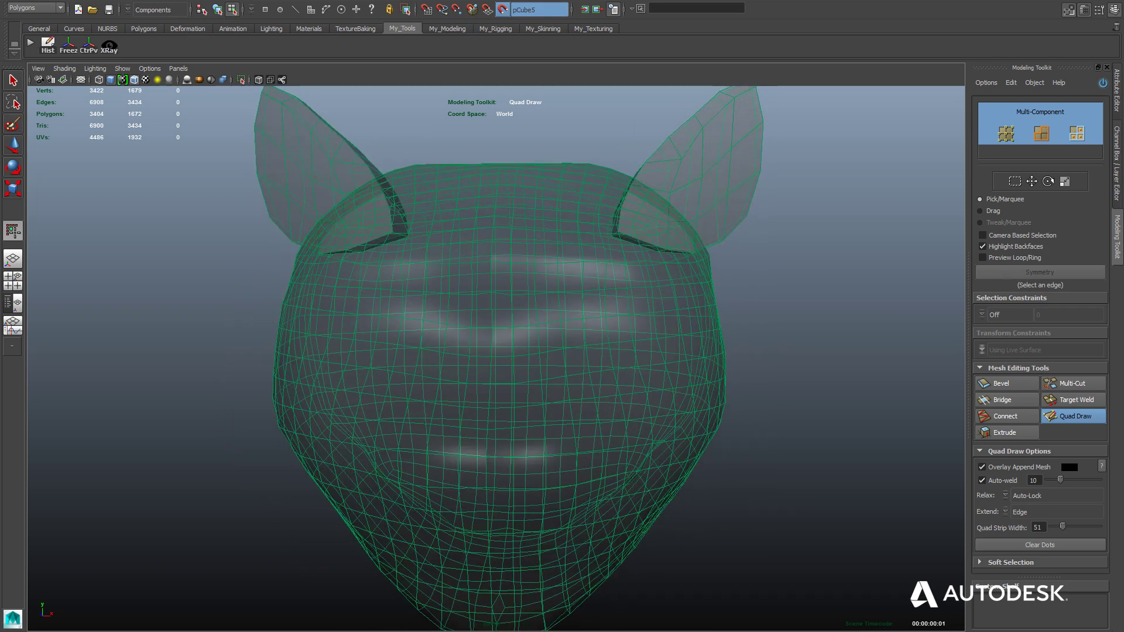
{"action": "key", "text": "space"}
{"action": "key", "text": "space"}
{"action": "middle_click_drag", "start_coordinate": [386, 375], "coordinate": [421, 331], "text": "alt"}
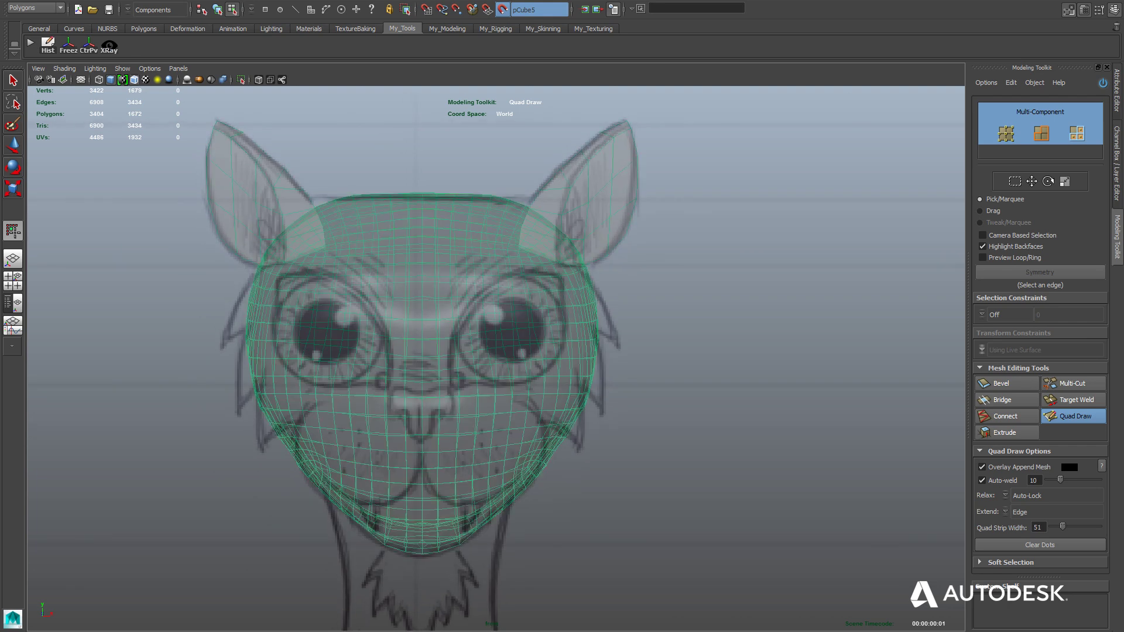